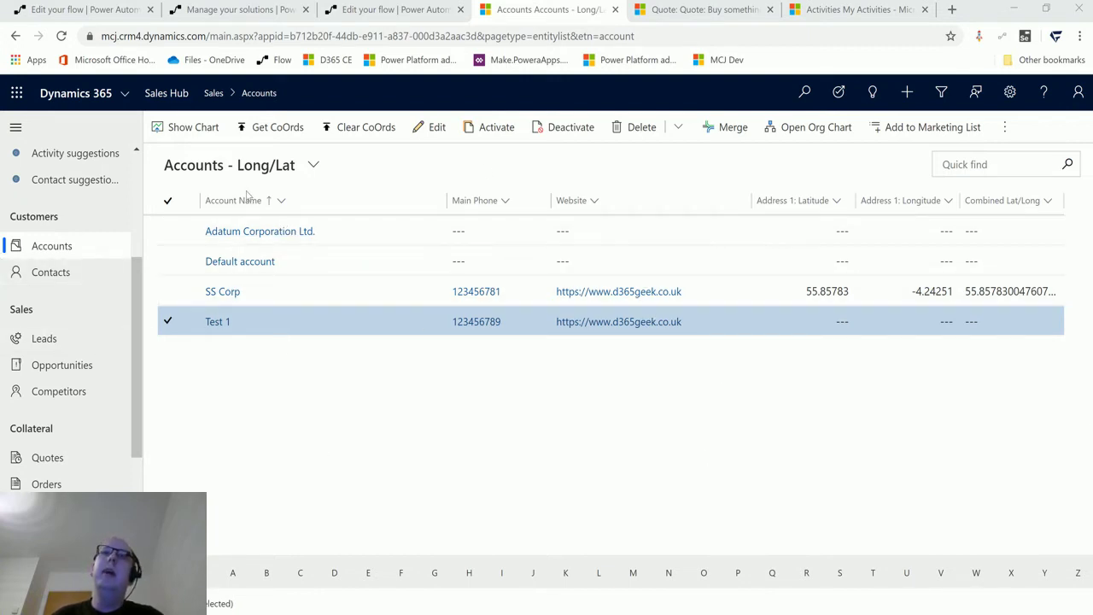
Toggle the selection of the Test 1 account to compare the commands available with and without a selected record
{"action": "left_click", "coordinate": [169, 323]}
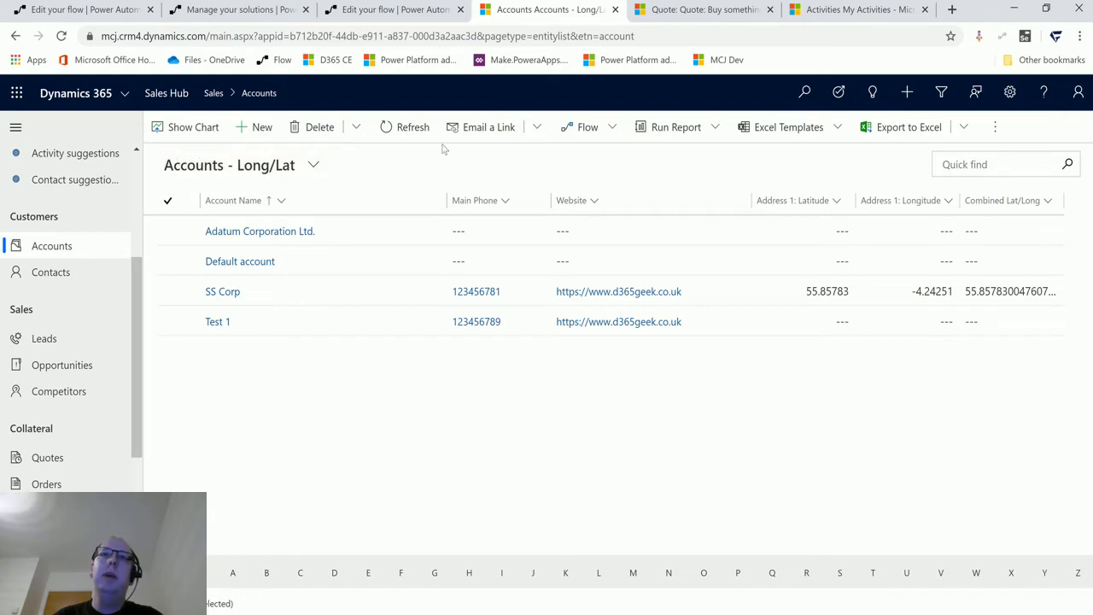
{"action": "left_click", "coordinate": [174, 323]}
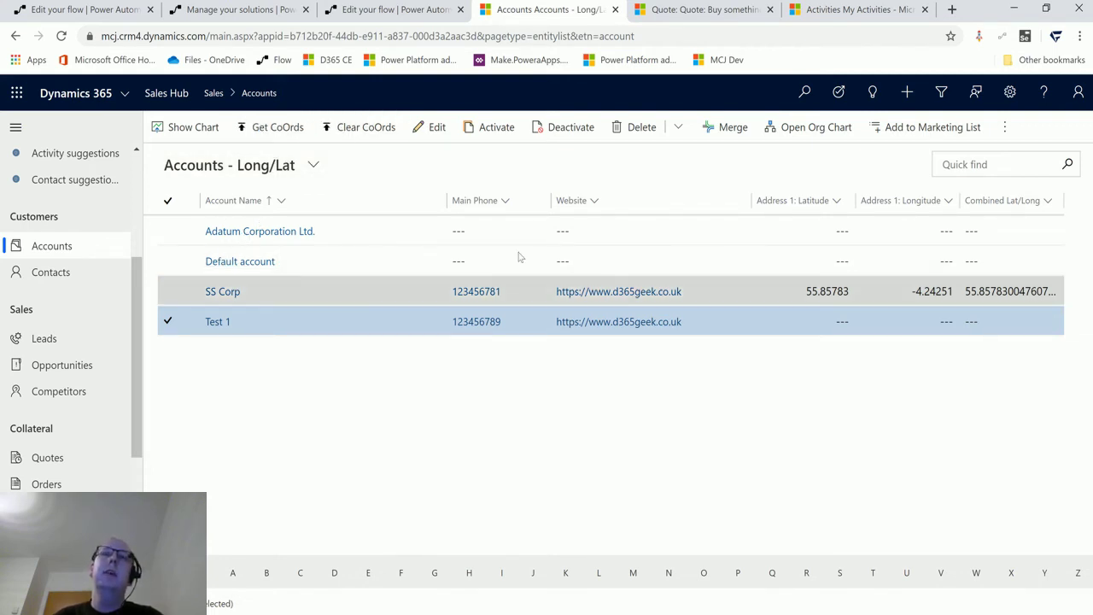
{"action": "left_click", "coordinate": [167, 321]}
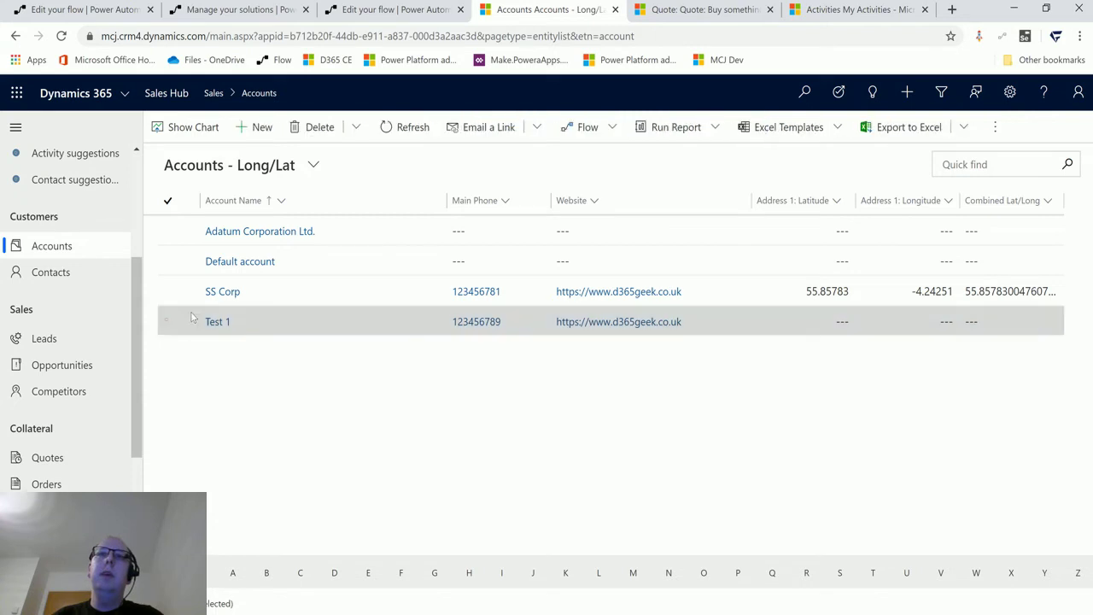
{"action": "left_click", "coordinate": [189, 318]}
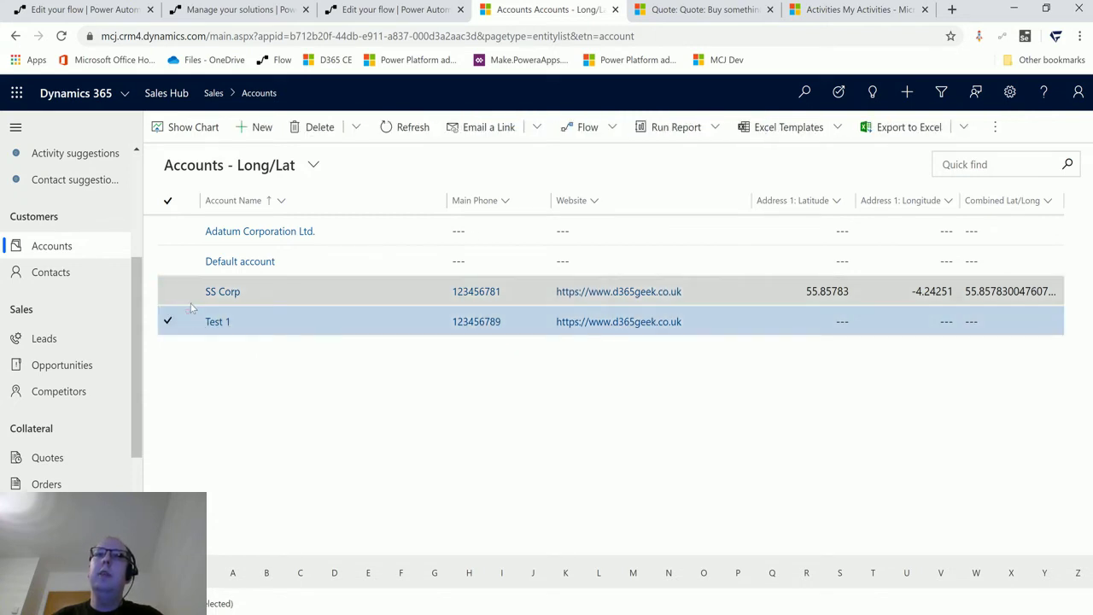
Inspect which flows can be run from the Accounts list, then close the flow options
{"action": "left_click", "coordinate": [603, 128]}
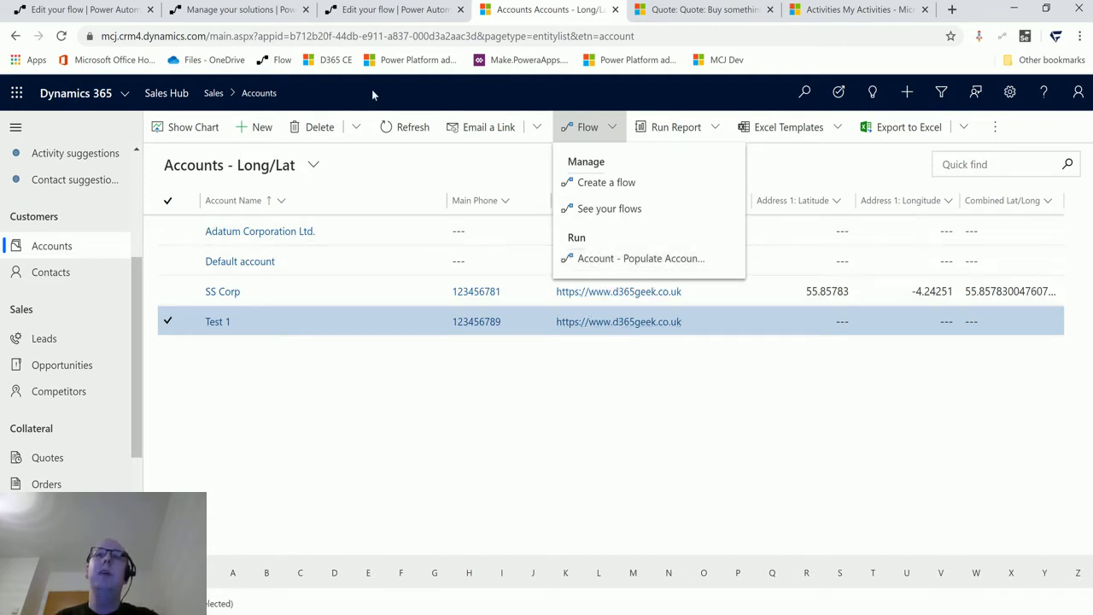
{"action": "left_click", "coordinate": [471, 186]}
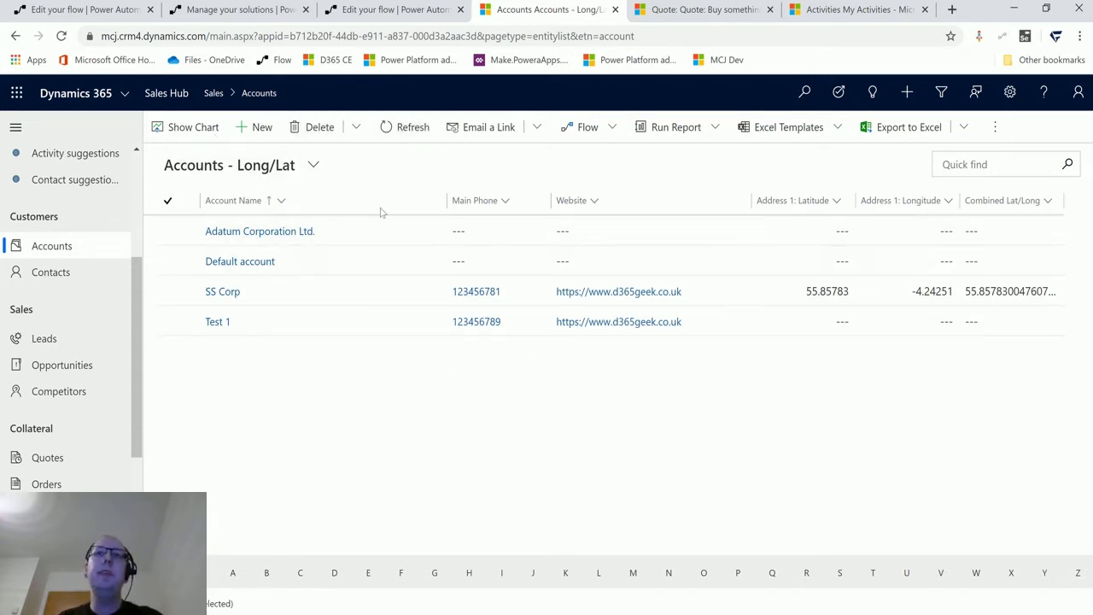
{"action": "left_click", "coordinate": [604, 134]}
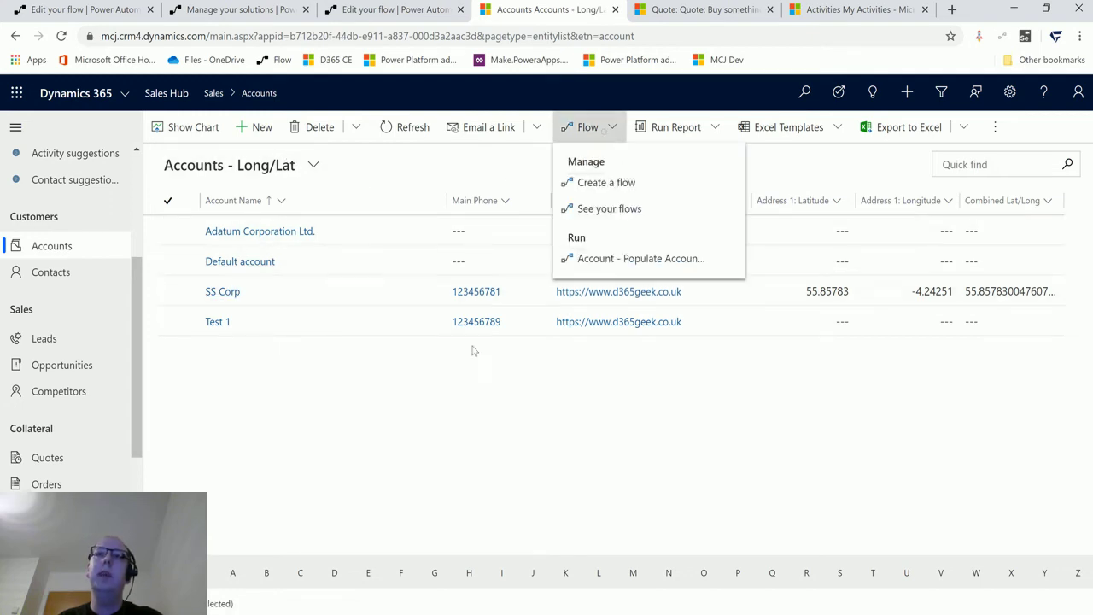
{"action": "left_click", "coordinate": [597, 135]}
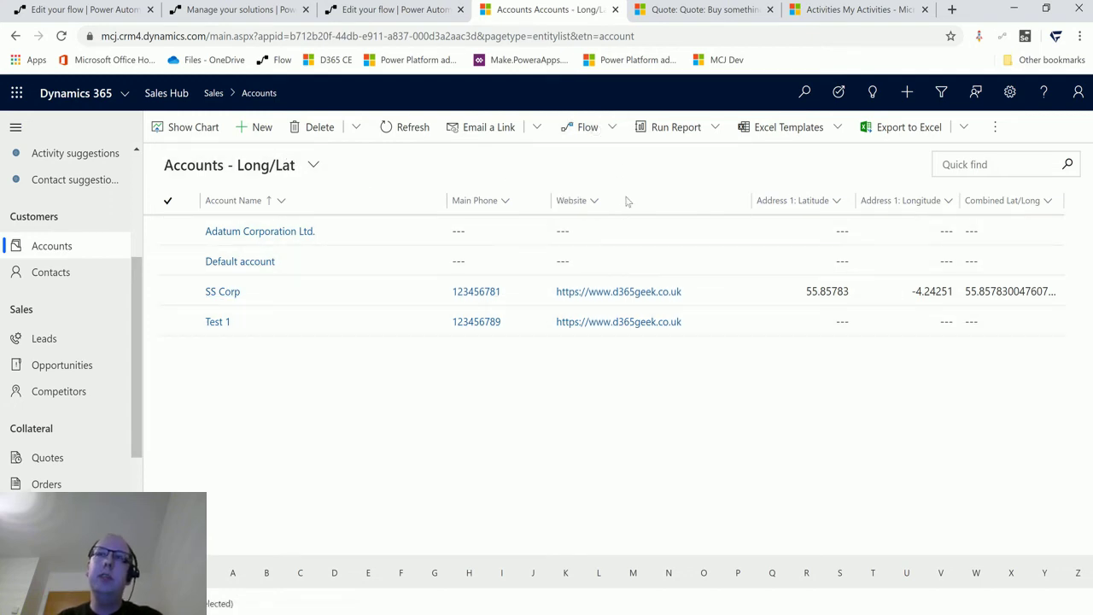
{"action": "left_click", "coordinate": [608, 133]}
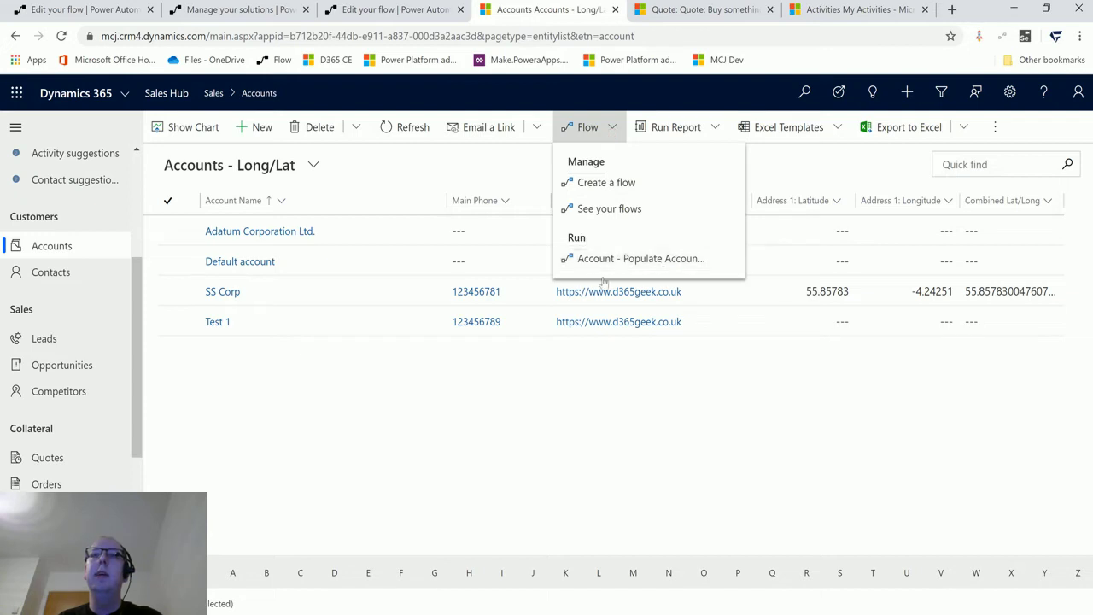
{"action": "left_click", "coordinate": [598, 126]}
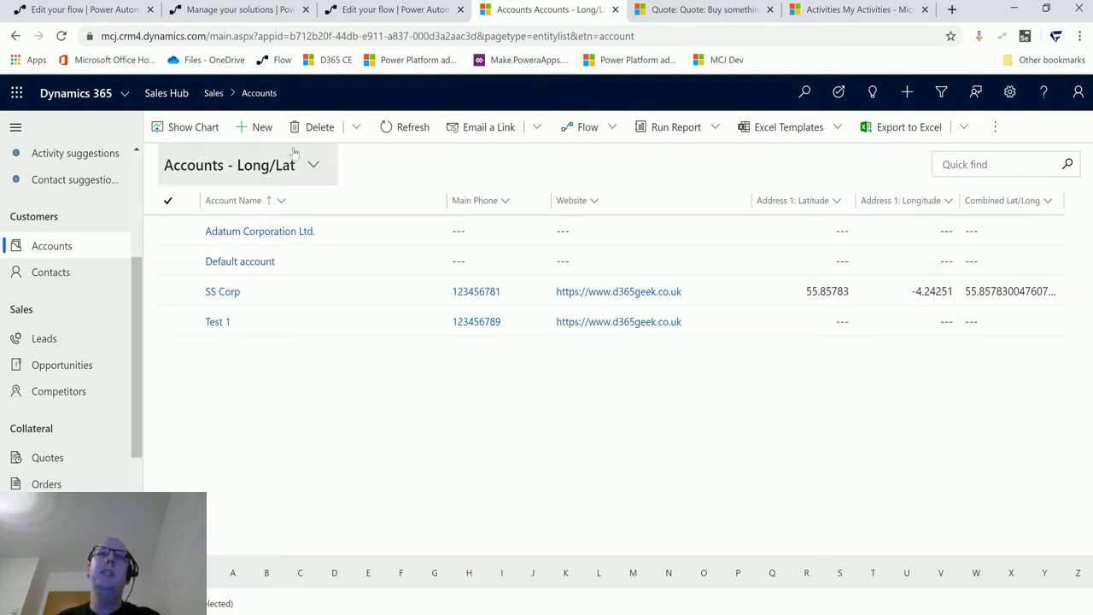
Switch to the Power Automate flow "Account - Update CoOrds via button" and expand its HTTP request trigger to view the JSON schema
{"action": "left_click", "coordinate": [365, 17]}
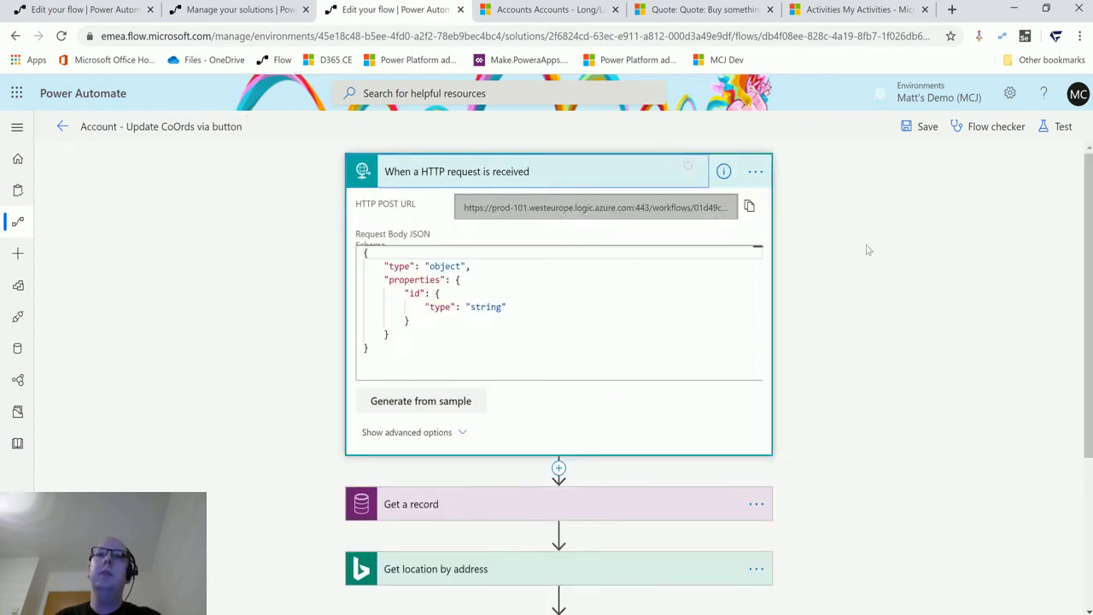
{"action": "left_click", "coordinate": [692, 172]}
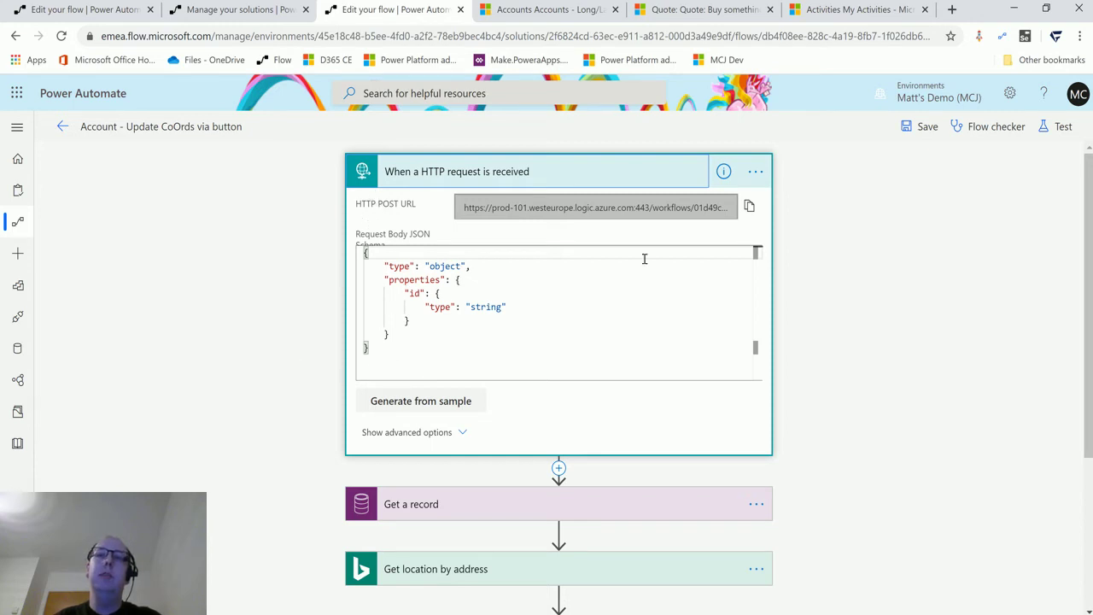
{"action": "scroll", "coordinate": [658, 282], "scroll_direction": "down", "scroll_amount": 2}
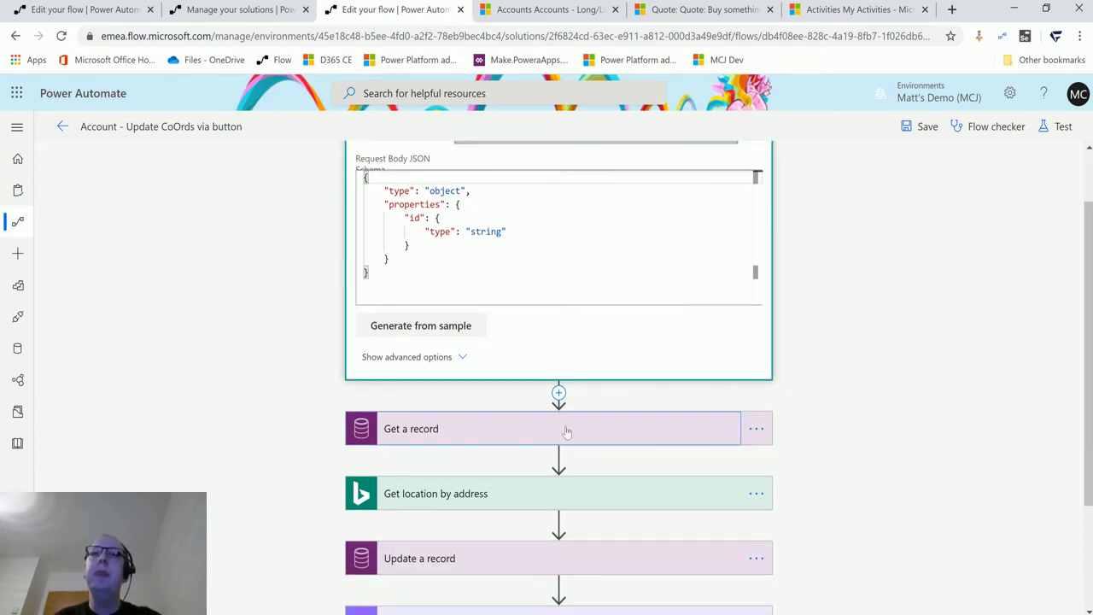
Expand the Get a record action with its advanced options and compare its Item ID with the HTTP trigger's id property
{"action": "left_click", "coordinate": [566, 432]}
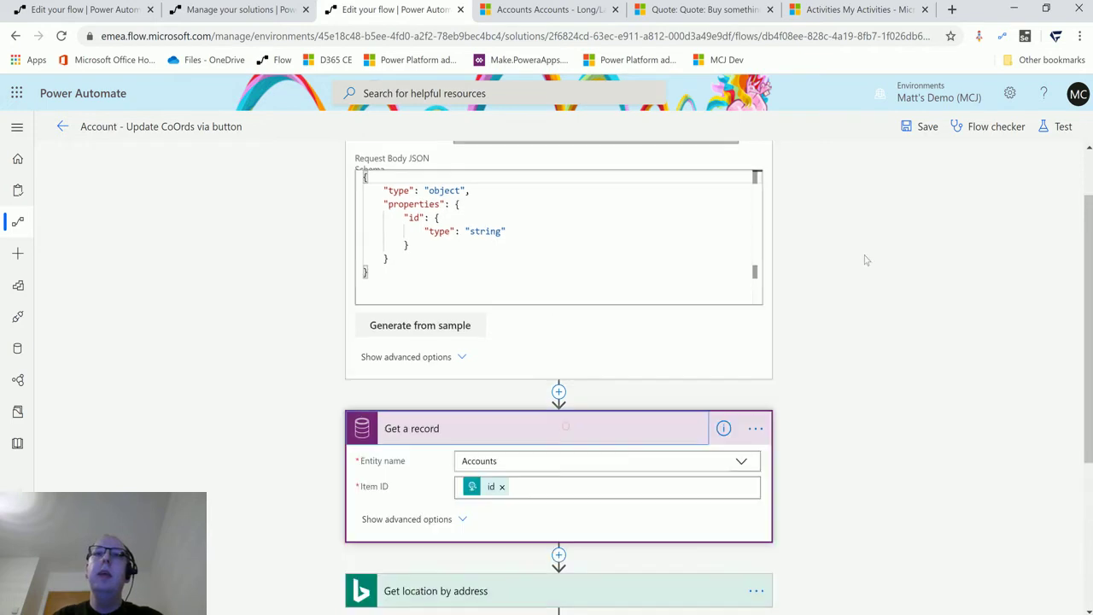
{"action": "left_click", "coordinate": [430, 525]}
{"action": "scroll", "coordinate": [816, 405], "scroll_direction": "up", "scroll_amount": 2}
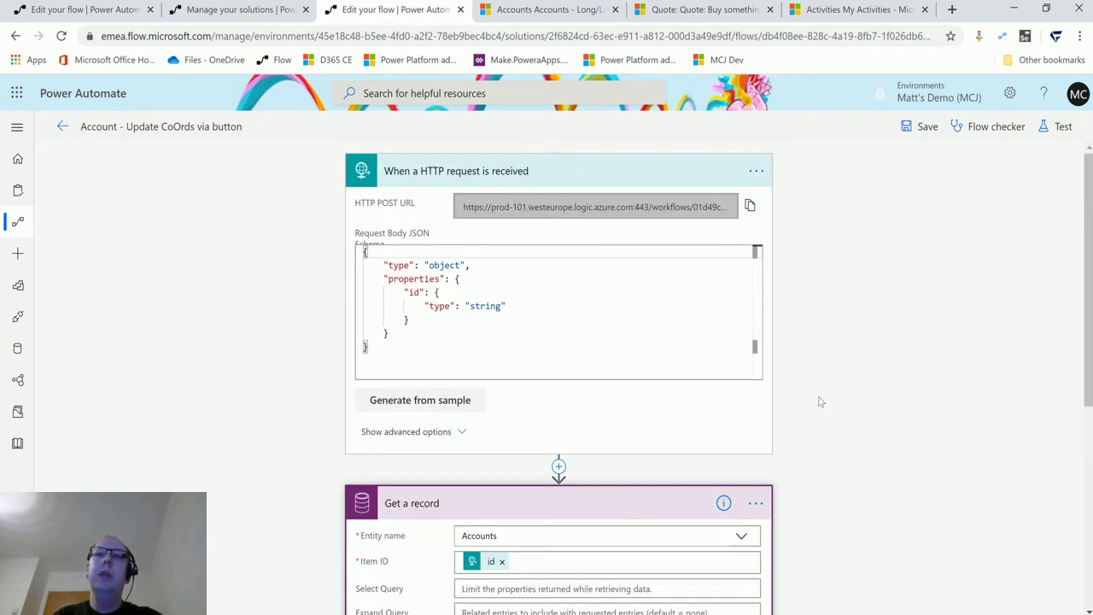
{"action": "scroll", "coordinate": [820, 401], "scroll_direction": "down", "scroll_amount": 4}
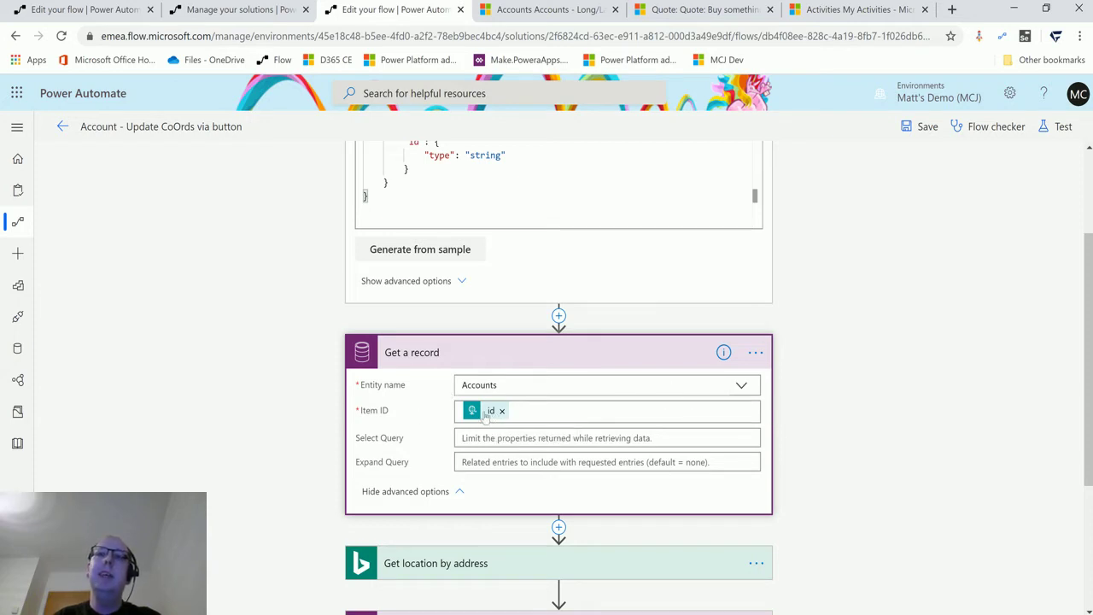
{"action": "scroll", "coordinate": [443, 333], "scroll_direction": "up", "scroll_amount": 2}
{"action": "scroll", "coordinate": [564, 511], "scroll_direction": "down", "scroll_amount": 2}
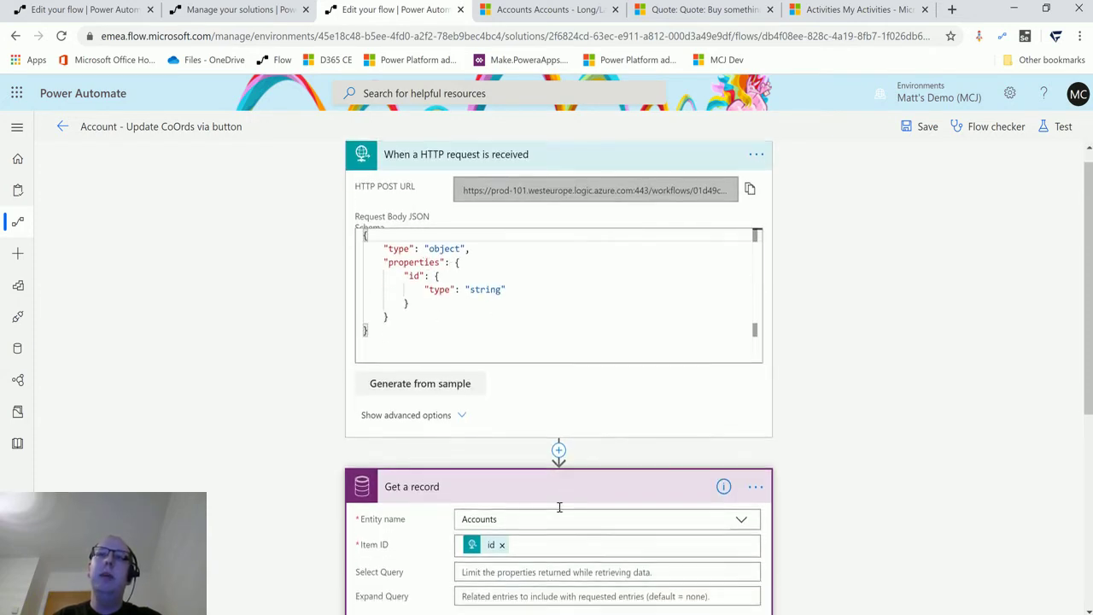
{"action": "left_click", "coordinate": [563, 492]}
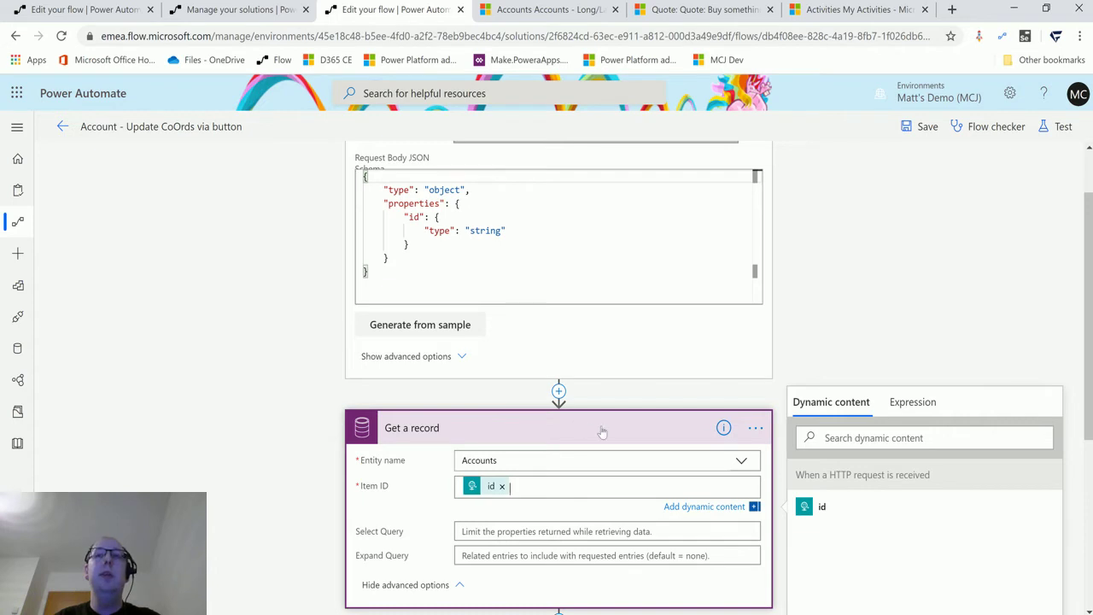
{"action": "scroll", "coordinate": [626, 361], "scroll_direction": "up", "scroll_amount": 2}
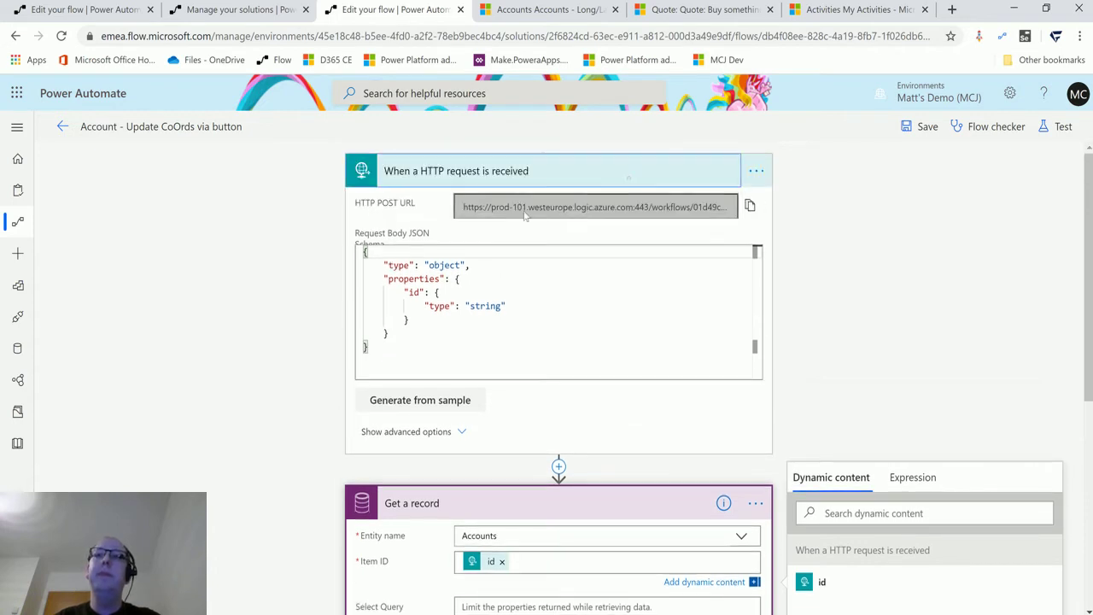
Collapse the HTTP request trigger and expand the Bing Get location by address action to examine its address inputs
{"action": "left_click", "coordinate": [628, 178]}
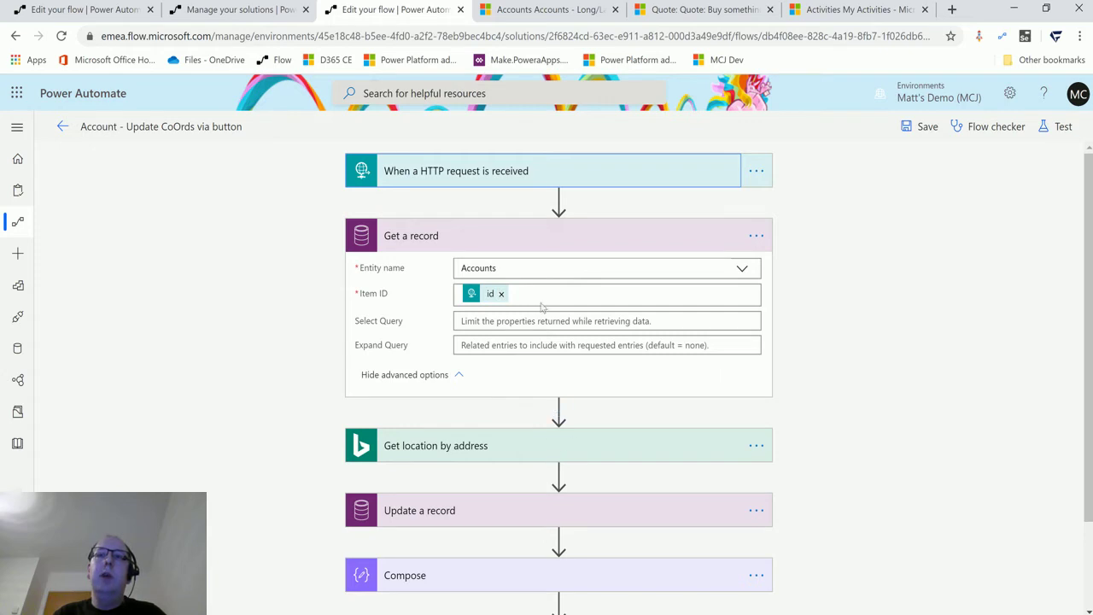
{"action": "left_click", "coordinate": [529, 445]}
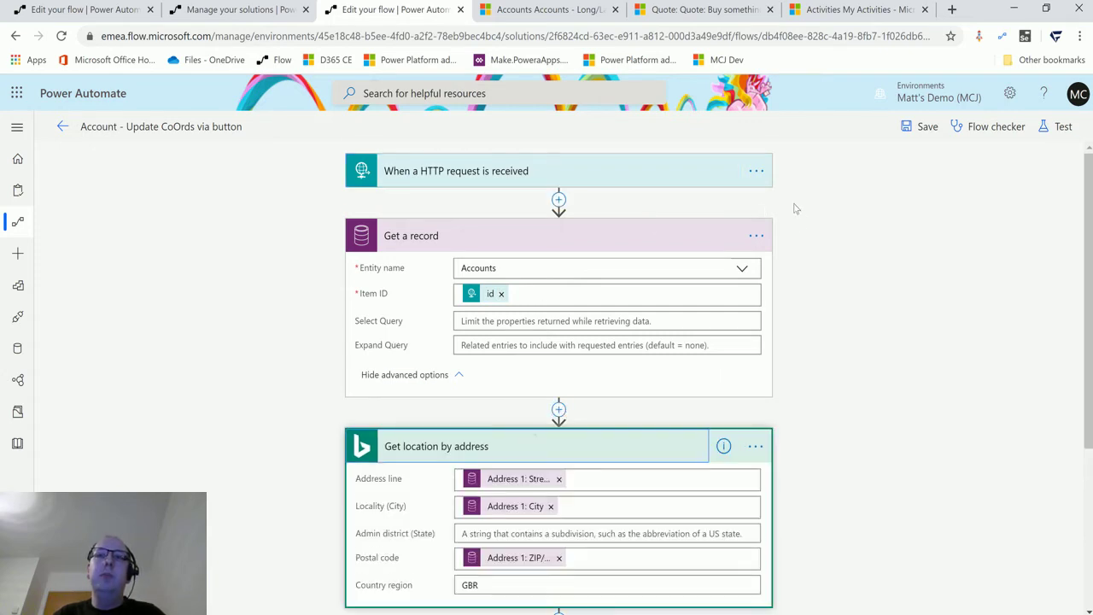
{"action": "scroll", "coordinate": [675, 205], "scroll_direction": "down", "scroll_amount": 2}
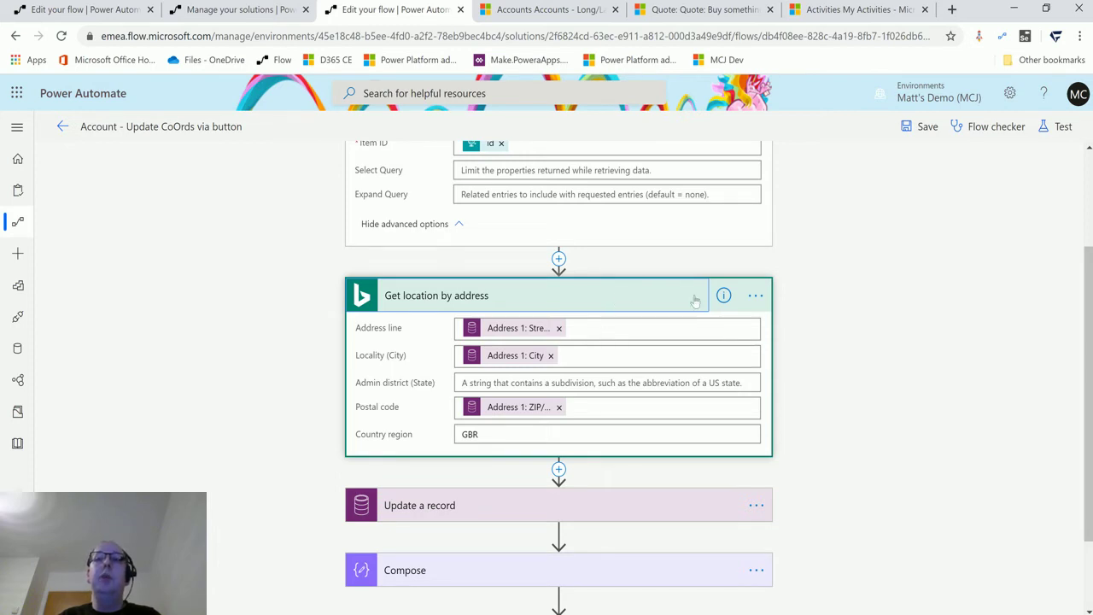
{"action": "scroll", "coordinate": [733, 286], "scroll_direction": "down", "scroll_amount": 1}
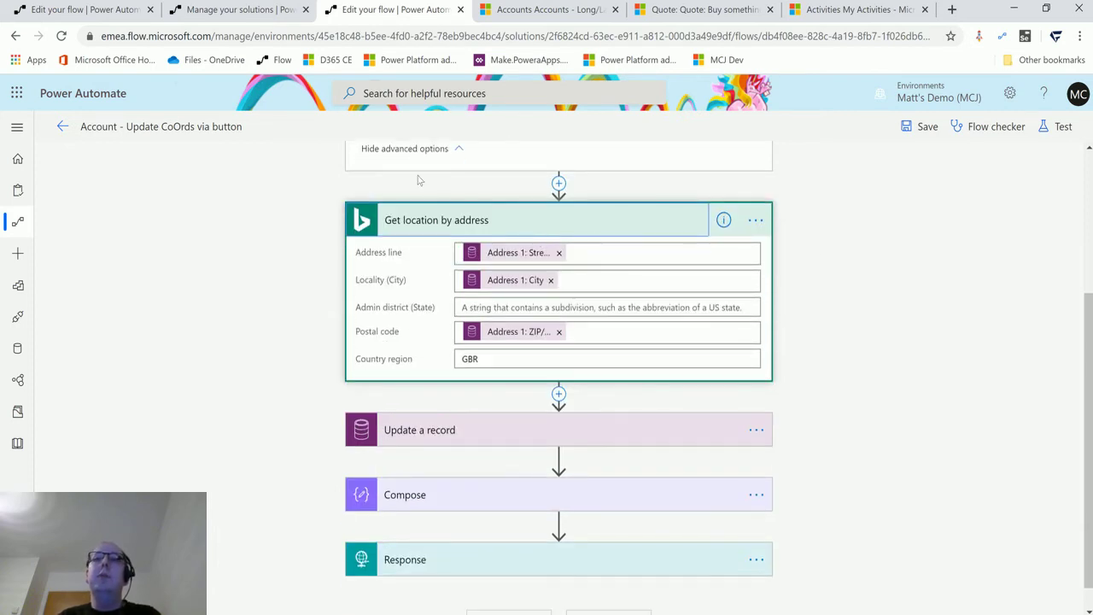
Expand the Update a record action and check its entity and Item ID against the earlier actions
{"action": "left_click", "coordinate": [529, 437]}
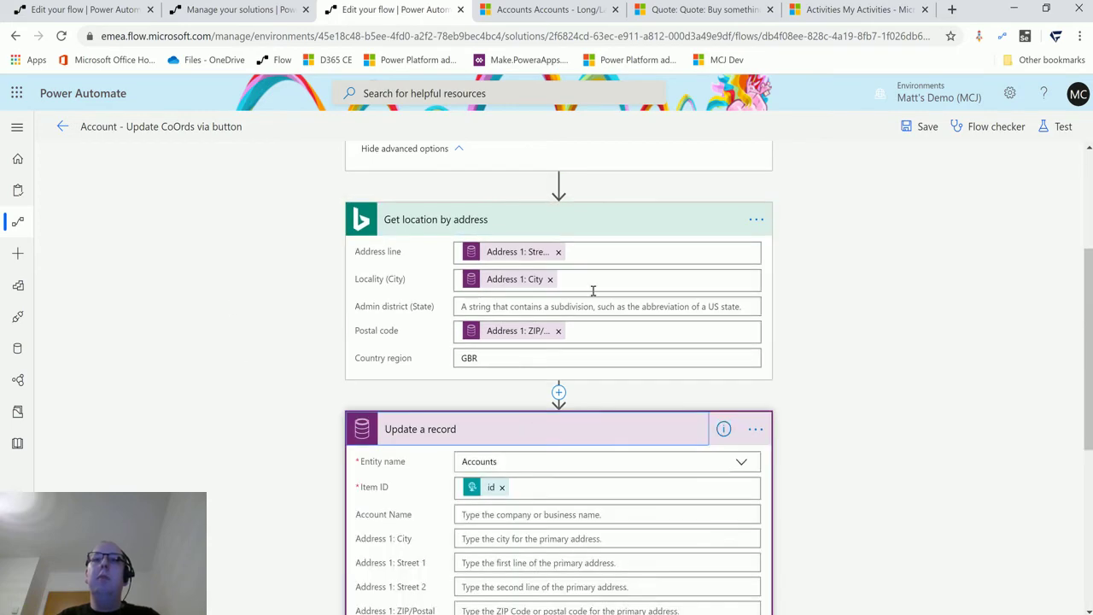
{"action": "scroll", "coordinate": [771, 290], "scroll_direction": "down", "scroll_amount": 1}
{"action": "scroll", "coordinate": [655, 337], "scroll_direction": "down", "scroll_amount": 1}
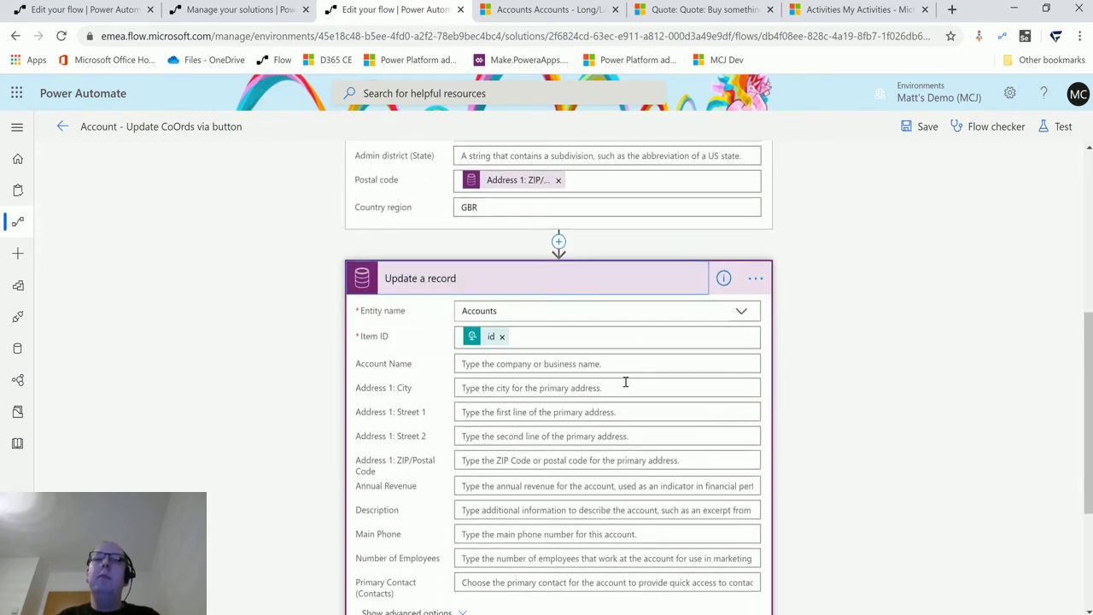
{"action": "scroll", "coordinate": [628, 367], "scroll_direction": "down", "scroll_amount": 1}
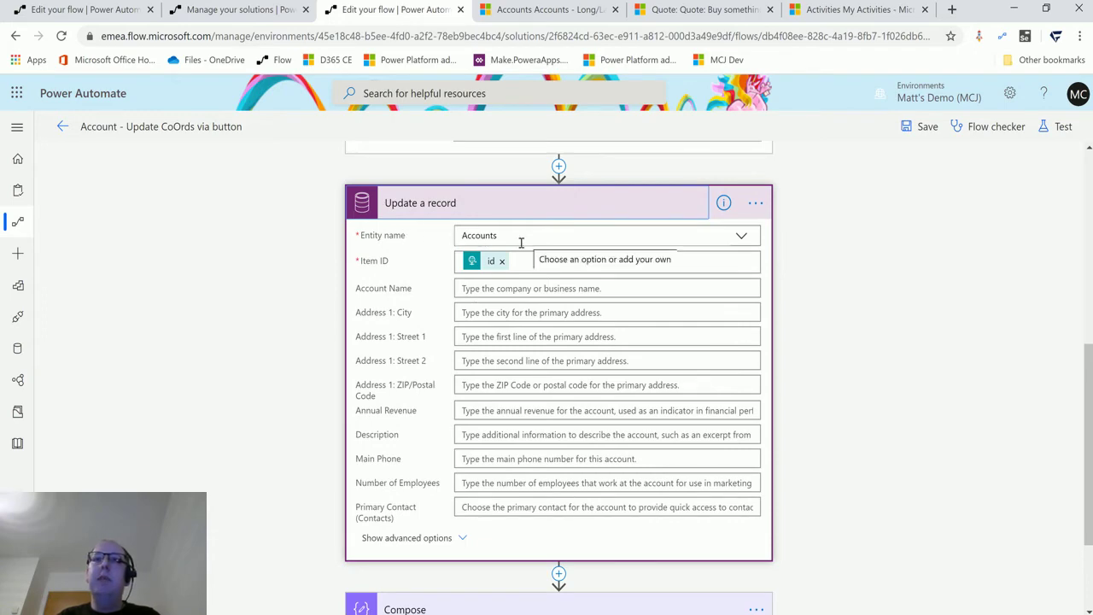
{"action": "scroll", "coordinate": [609, 315], "scroll_direction": "up", "scroll_amount": 2}
{"action": "scroll", "coordinate": [609, 315], "scroll_direction": "up", "scroll_amount": 4}
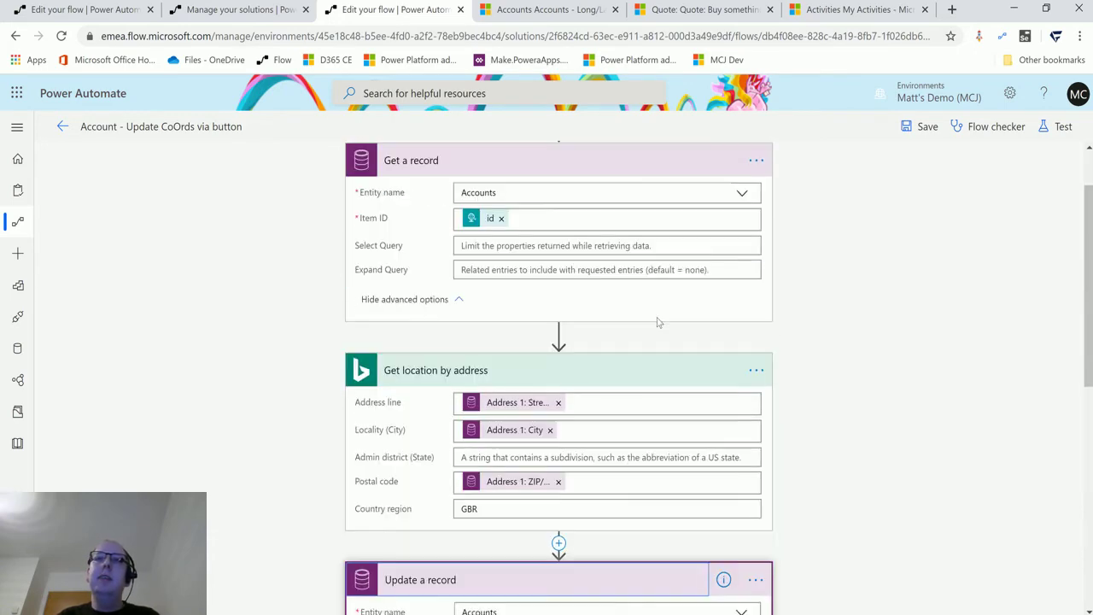
{"action": "scroll", "coordinate": [615, 268], "scroll_direction": "down", "scroll_amount": 2}
{"action": "scroll", "coordinate": [615, 267], "scroll_direction": "down", "scroll_amount": 4}
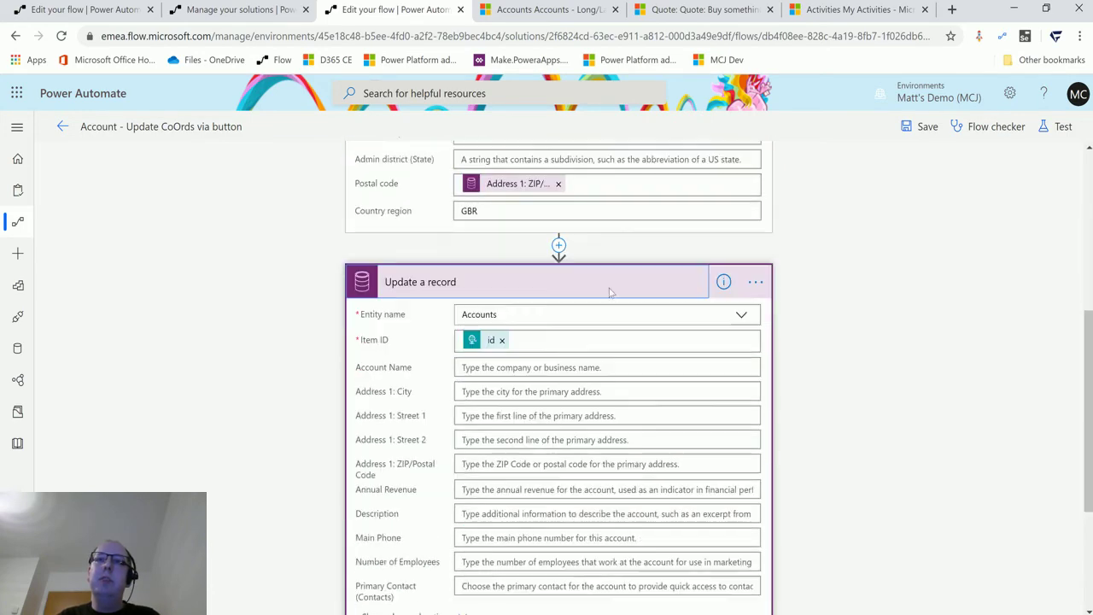
Show the advanced options of Update a record and inspect the dynamic content available for Address 1: Latitude
{"action": "left_click", "coordinate": [408, 537]}
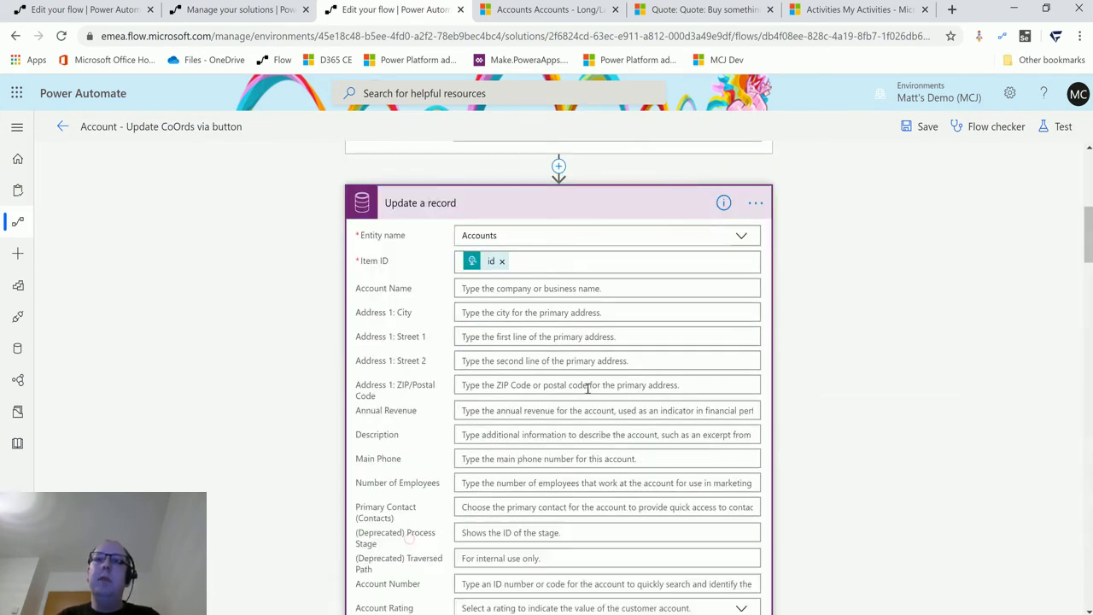
{"action": "scroll", "coordinate": [534, 448], "scroll_direction": "down", "scroll_amount": 4}
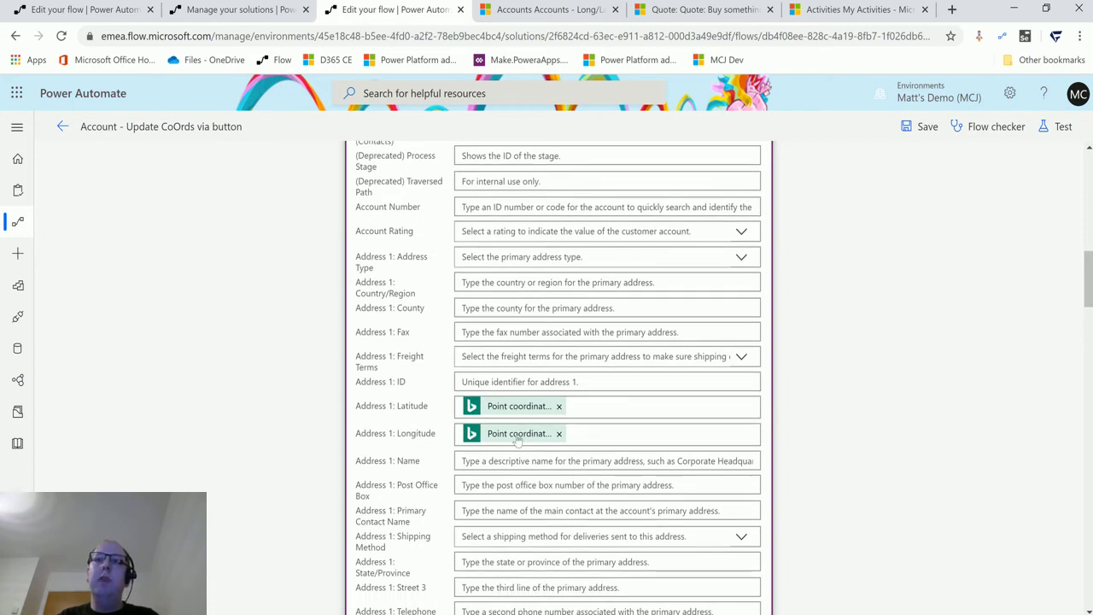
{"action": "left_click", "coordinate": [609, 407]}
{"action": "left_click", "coordinate": [669, 407]}
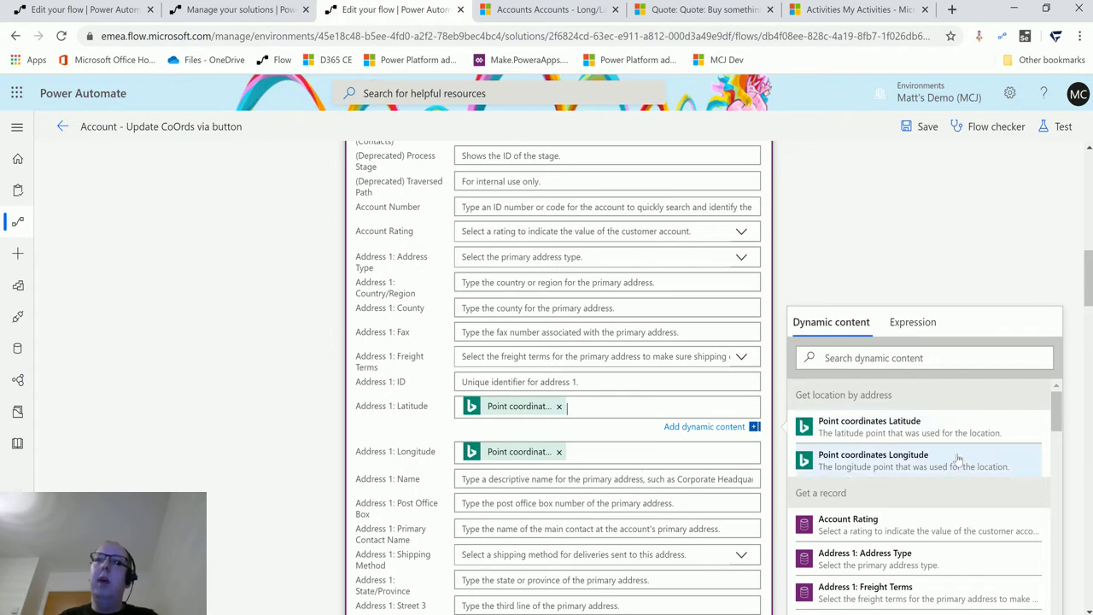
Find the Combined Lat/Long field in Update a record and look through the Get location by address outputs offered for it
{"action": "scroll", "coordinate": [592, 386], "scroll_direction": "down", "scroll_amount": 1}
{"action": "scroll", "coordinate": [592, 386], "scroll_direction": "down", "scroll_amount": 8}
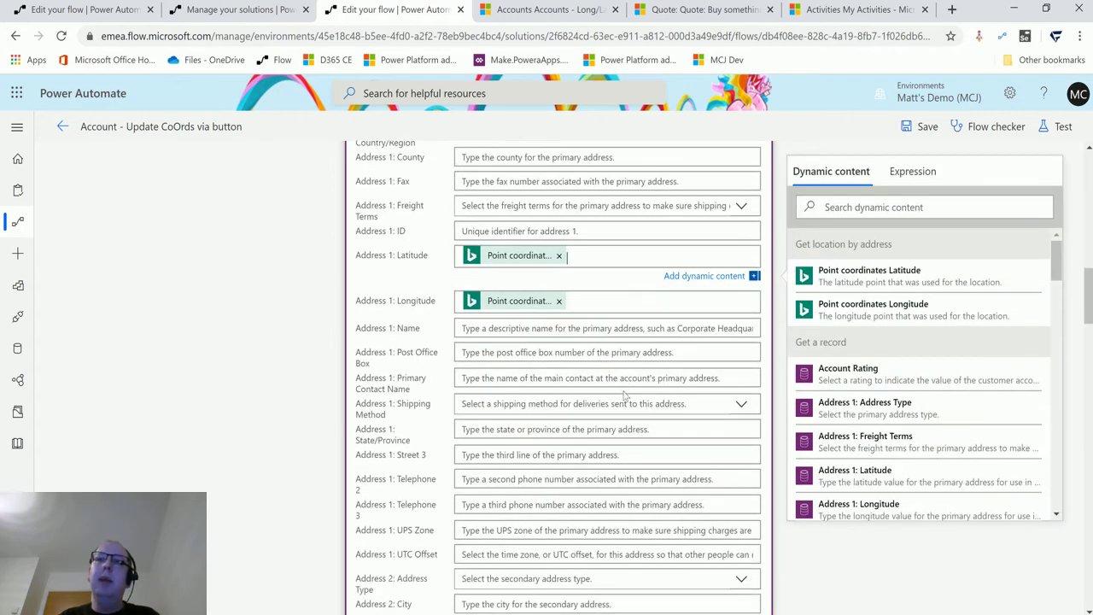
{"action": "scroll", "coordinate": [590, 388], "scroll_direction": "down", "scroll_amount": 3}
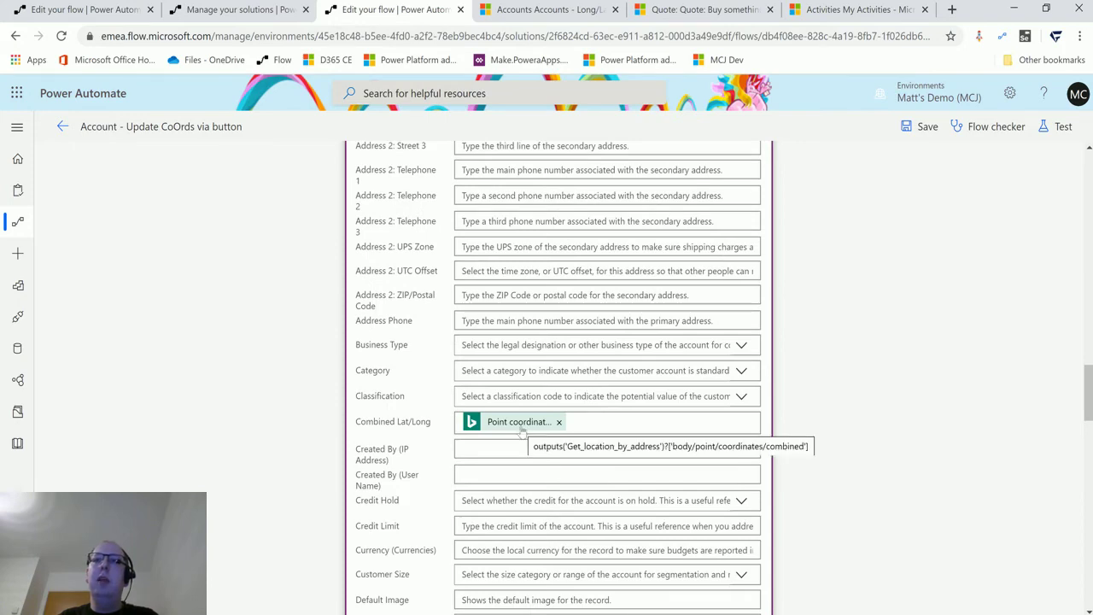
{"action": "left_click", "coordinate": [628, 423]}
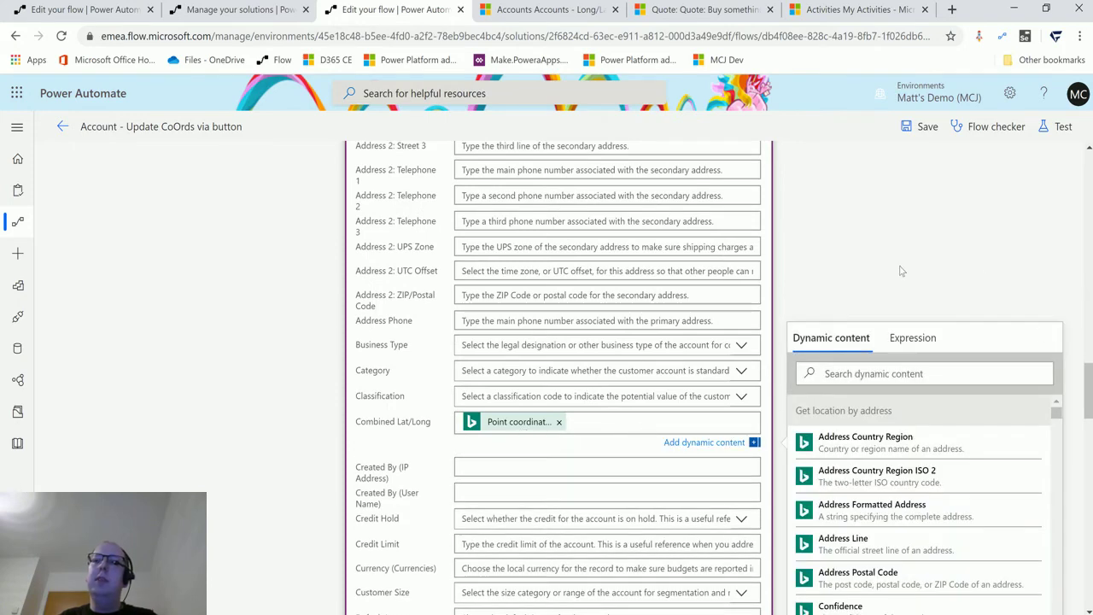
{"action": "scroll", "coordinate": [901, 271], "scroll_direction": "down", "scroll_amount": 1}
{"action": "scroll", "coordinate": [940, 431], "scroll_direction": "down", "scroll_amount": 1}
{"action": "scroll", "coordinate": [1017, 447], "scroll_direction": "down", "scroll_amount": 5}
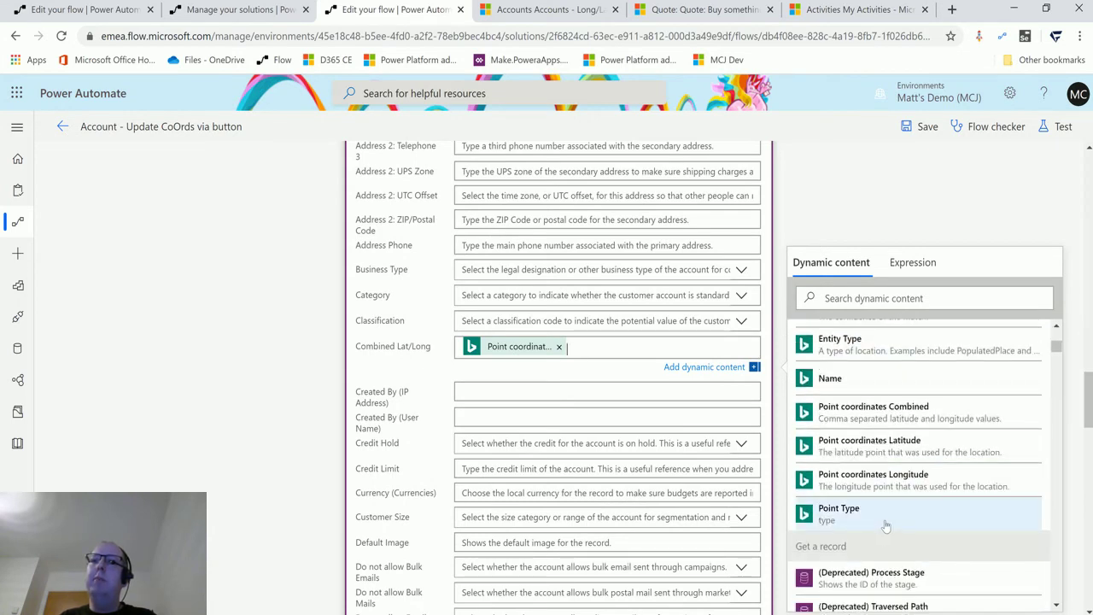
Review the address and point coordinate outputs of Get location by address available for Combined Lat/Long
{"action": "scroll", "coordinate": [905, 523], "scroll_direction": "up", "scroll_amount": 3}
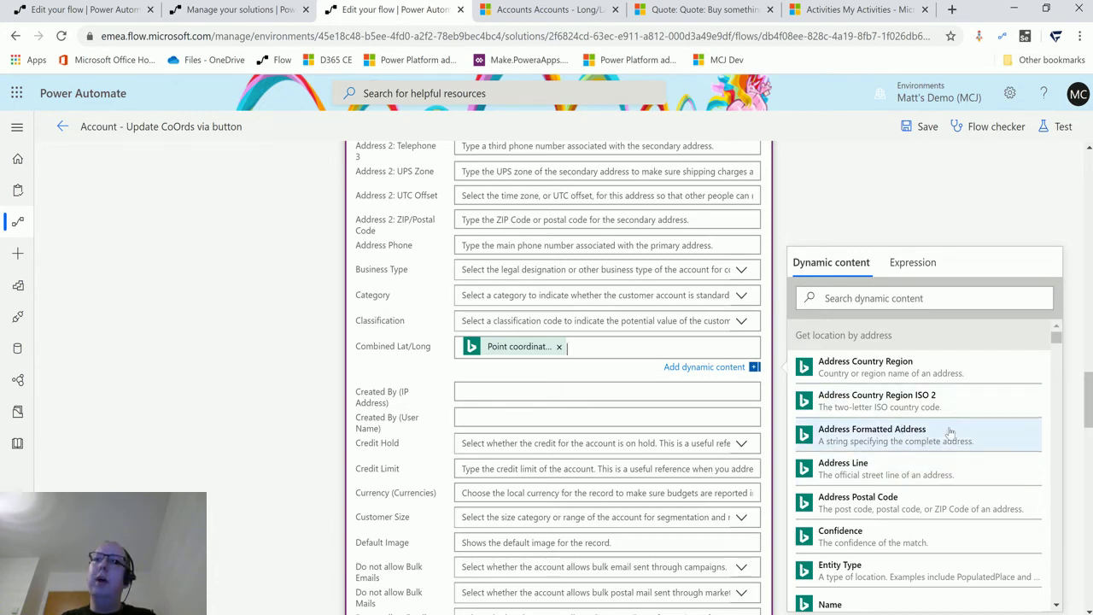
{"action": "scroll", "coordinate": [889, 427], "scroll_direction": "down", "scroll_amount": 1}
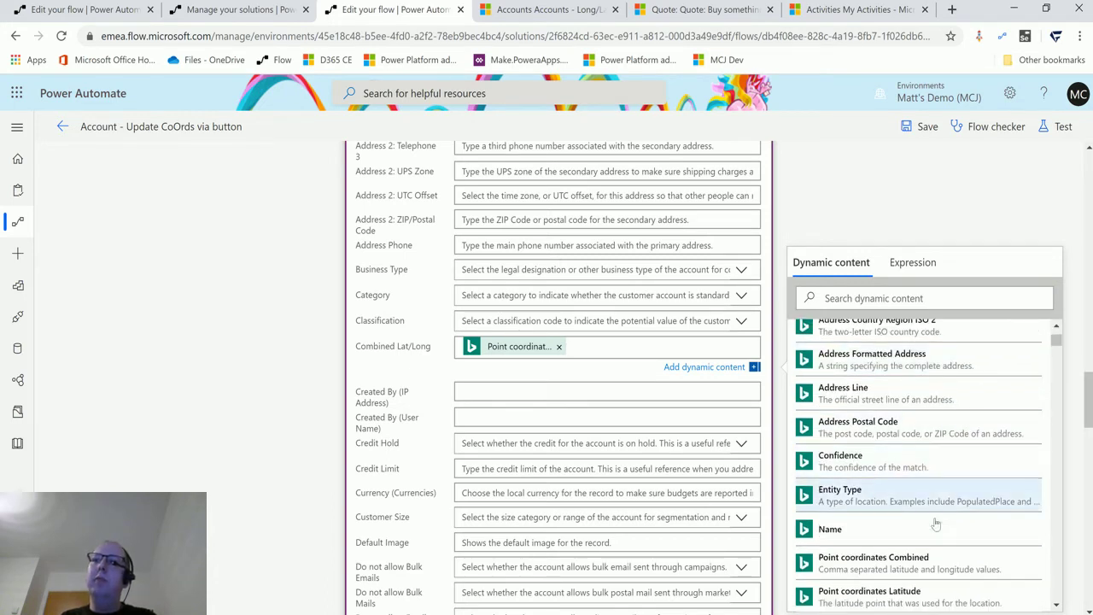
{"action": "scroll", "coordinate": [935, 519], "scroll_direction": "down", "scroll_amount": 2}
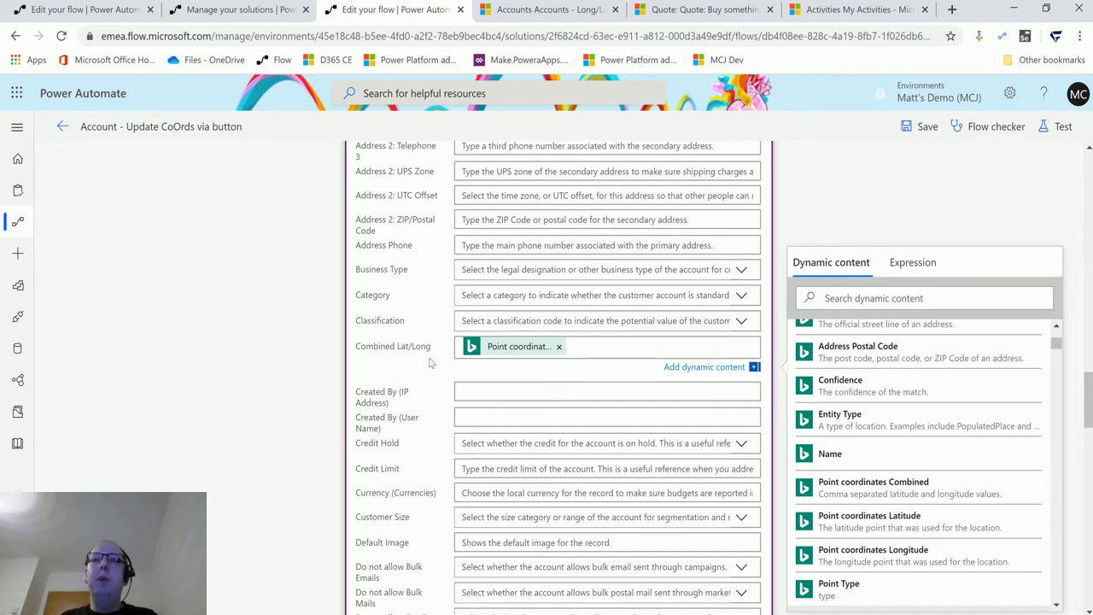
{"action": "scroll", "coordinate": [801, 386], "scroll_direction": "down", "scroll_amount": 1}
{"action": "scroll", "coordinate": [801, 386], "scroll_direction": "up", "scroll_amount": 2}
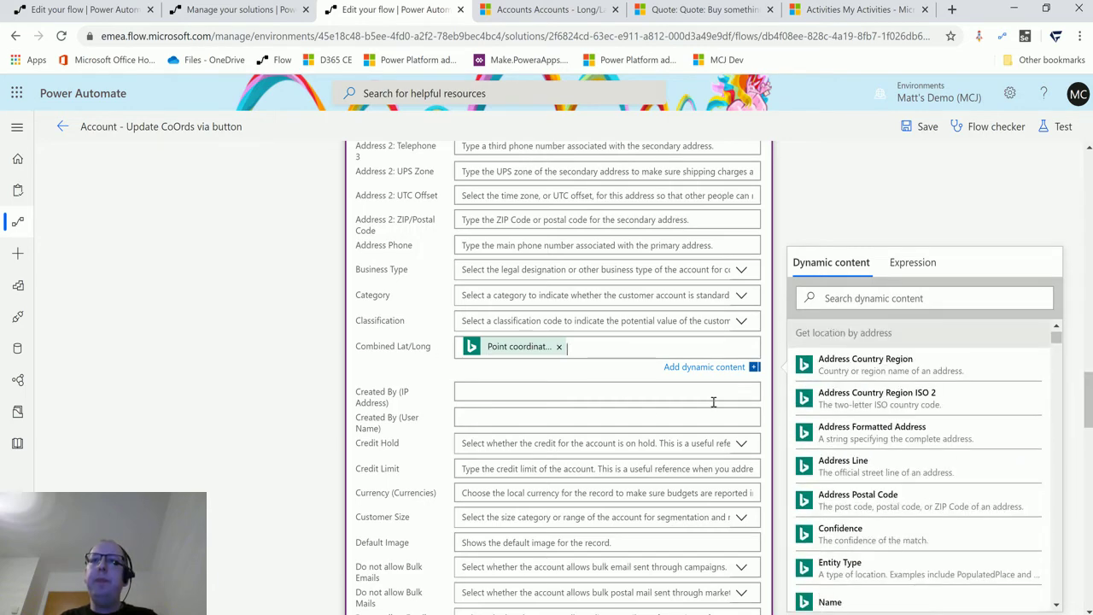
Delete the Compose action between Update a record and Response
{"action": "scroll", "coordinate": [674, 403], "scroll_direction": "down", "scroll_amount": 12}
{"action": "scroll", "coordinate": [555, 431], "scroll_direction": "down", "scroll_amount": 5}
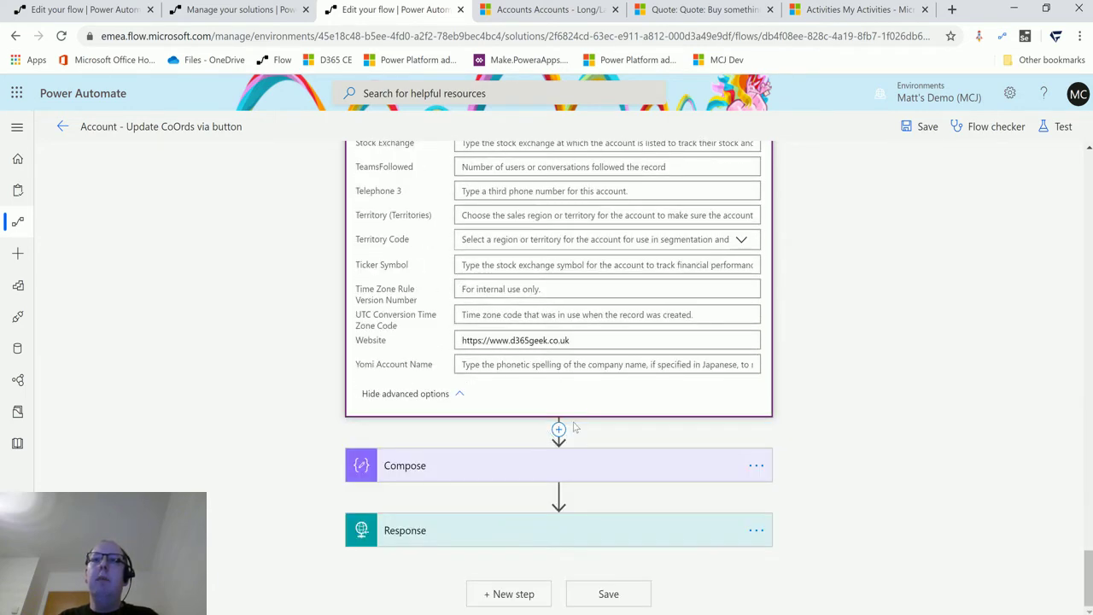
{"action": "left_click", "coordinate": [756, 466]}
{"action": "left_click", "coordinate": [739, 438]}
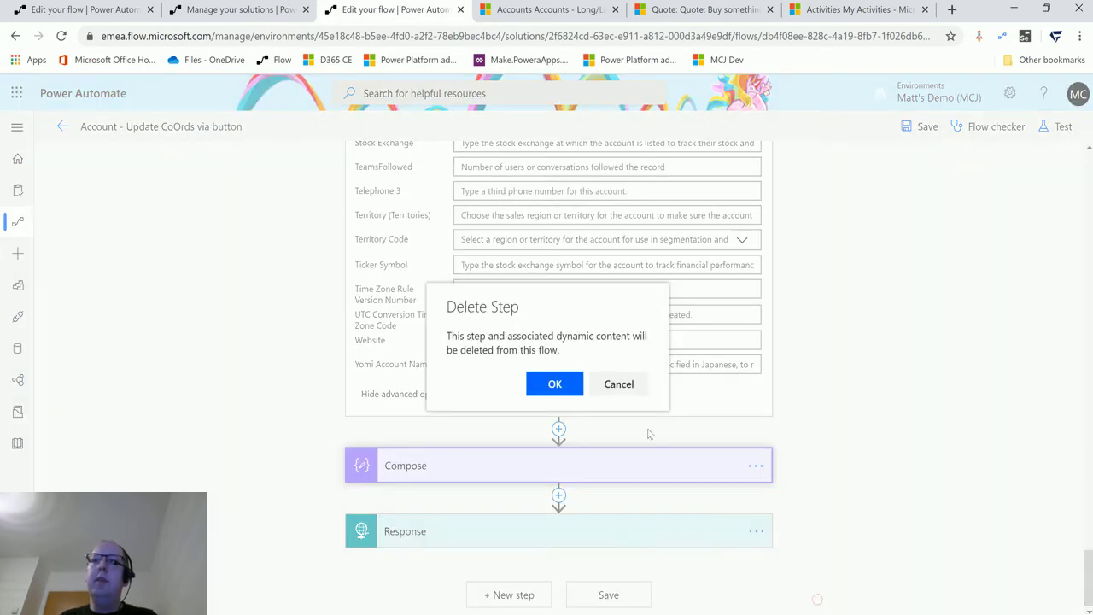
{"action": "left_click", "coordinate": [556, 384]}
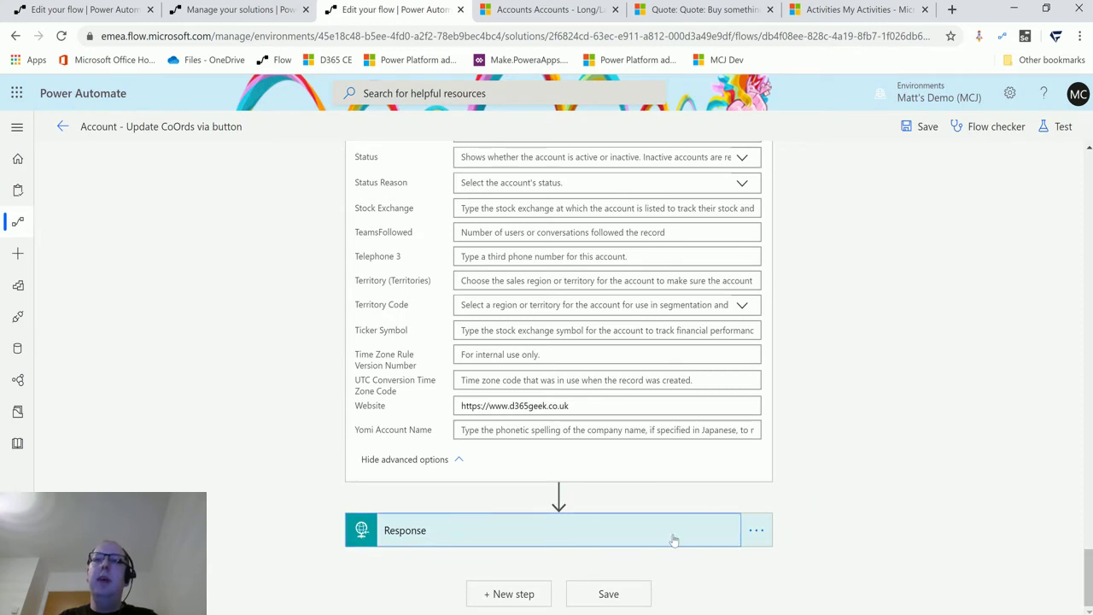
Expand the Response action to check its status code and body, and collapse Update a record
{"action": "left_click", "coordinate": [704, 522]}
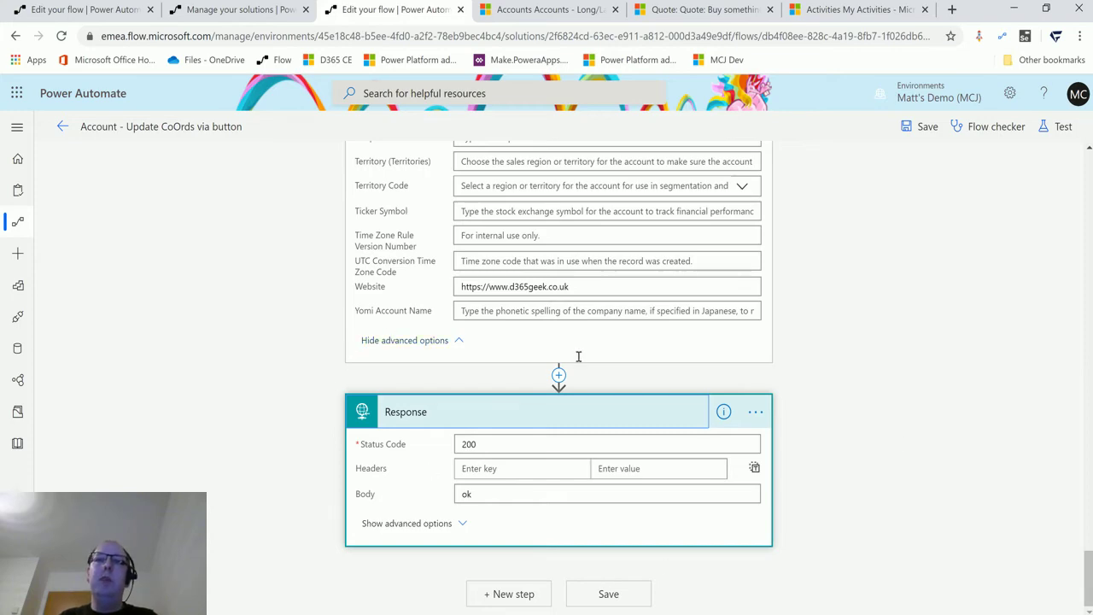
{"action": "scroll", "coordinate": [636, 397], "scroll_direction": "up", "scroll_amount": 8}
{"action": "scroll", "coordinate": [754, 394], "scroll_direction": "up", "scroll_amount": 15}
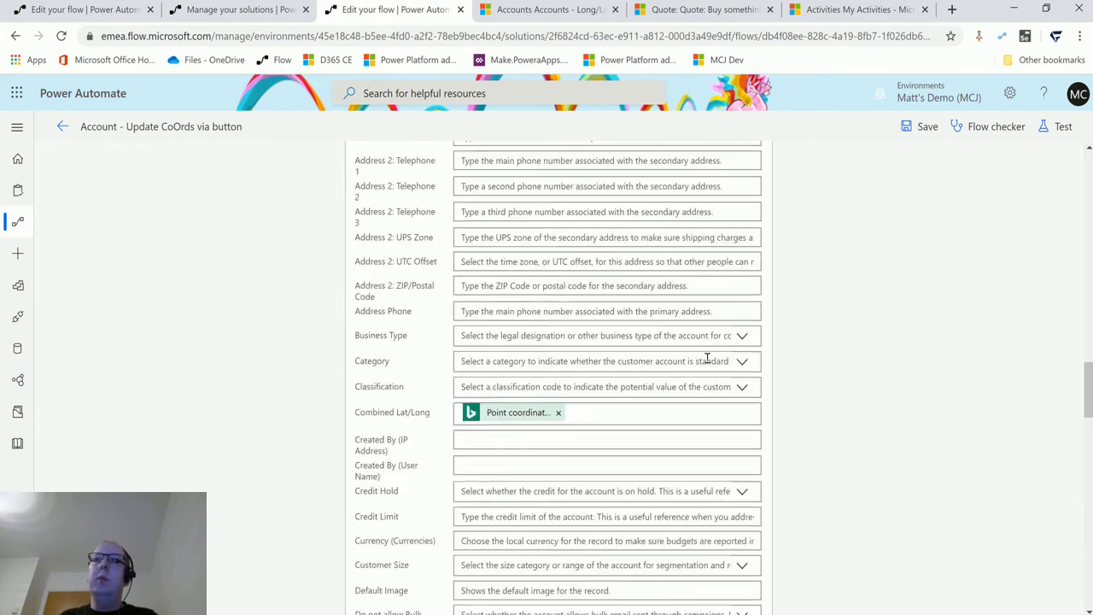
{"action": "scroll", "coordinate": [620, 502], "scroll_direction": "down", "scroll_amount": 2}
{"action": "right_click", "coordinate": [625, 320]}
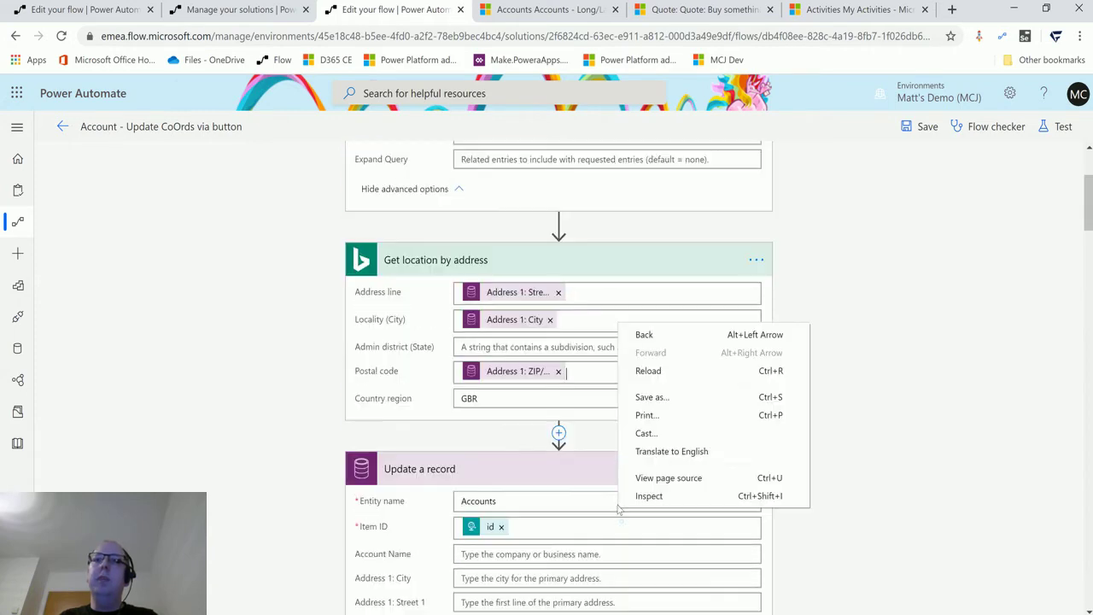
{"action": "key", "text": "Escape"}
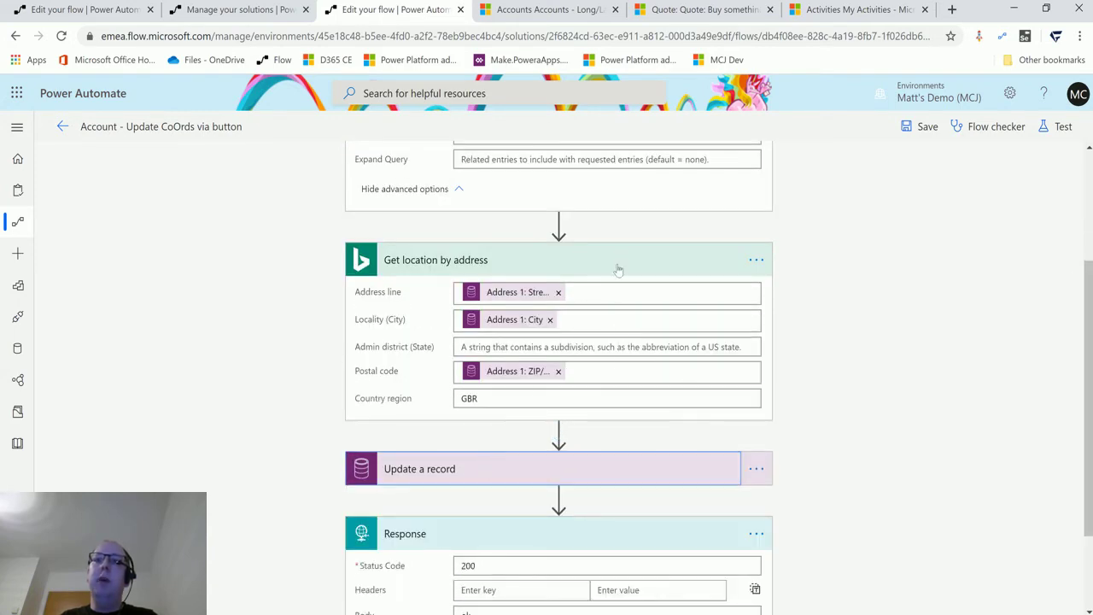
Collapse the remaining expanded actions and briefly expand the HTTP request trigger to check its POST URL and JSON schema
{"action": "left_click", "coordinate": [616, 265]}
{"action": "scroll", "coordinate": [568, 266], "scroll_direction": "up", "scroll_amount": 3}
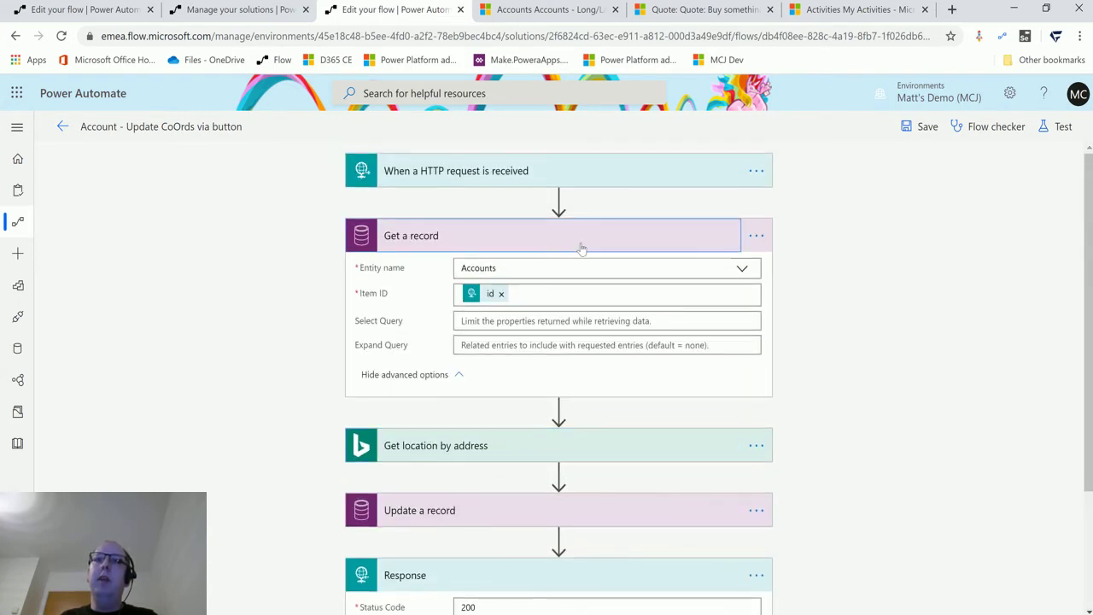
{"action": "left_click", "coordinate": [581, 244]}
{"action": "left_click", "coordinate": [552, 429]}
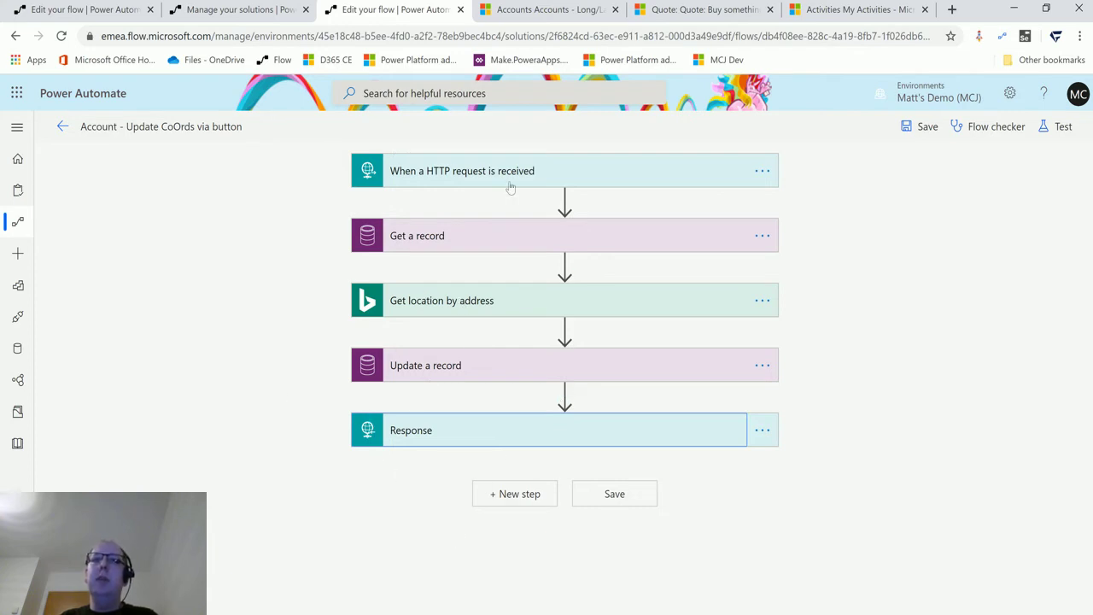
{"action": "left_click", "coordinate": [560, 184]}
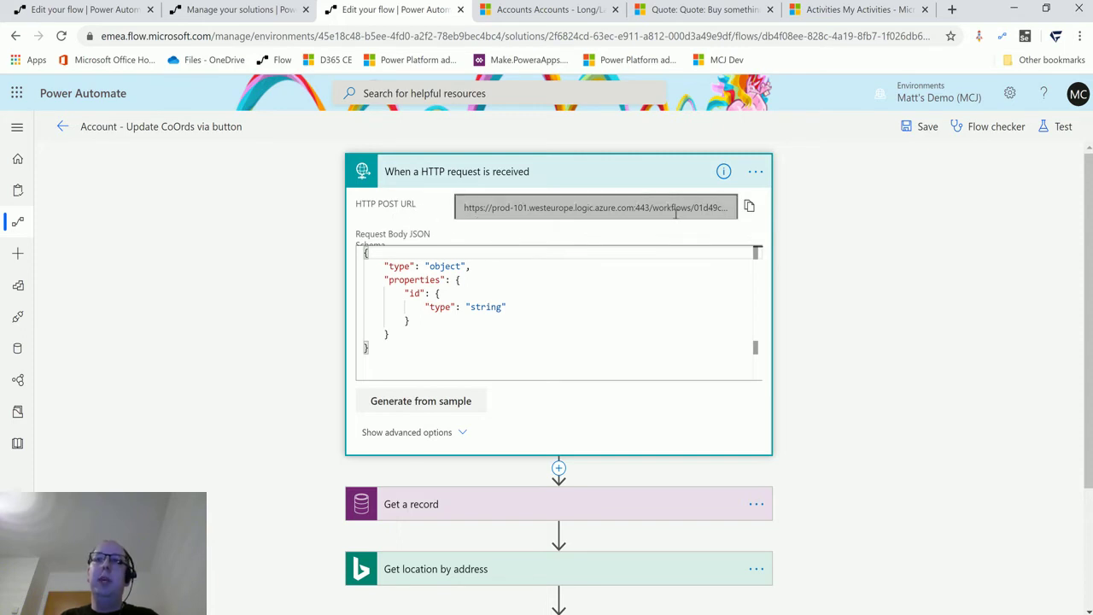
{"action": "left_click", "coordinate": [613, 181]}
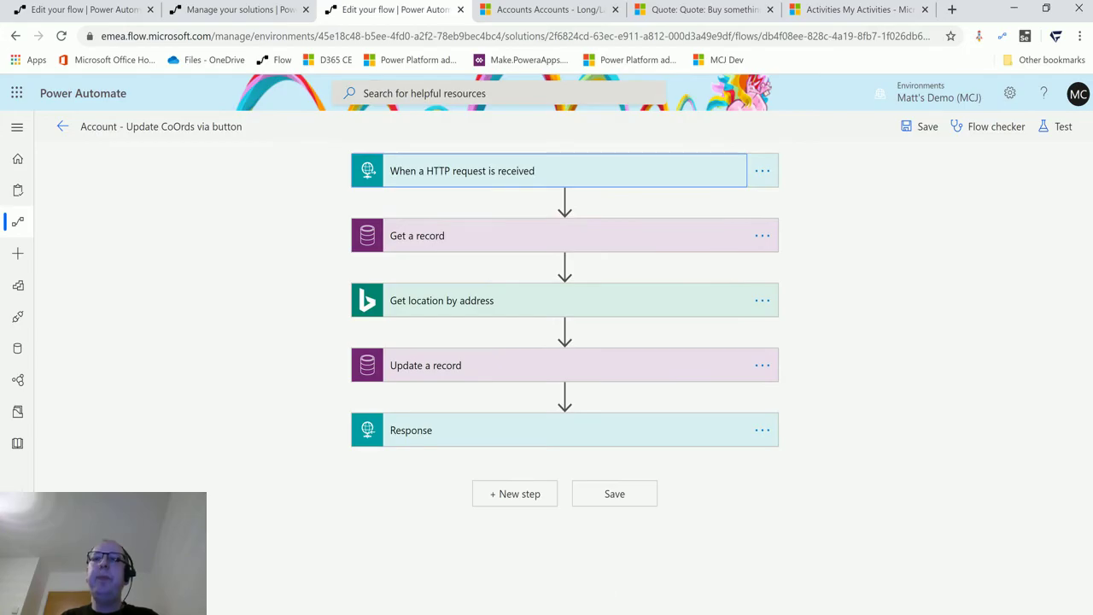
Switch to Ribbon Workbench in XrmToolBox and widen the toolbox beside the account solution elements
{"action": "key", "text": "alt+Tab"}
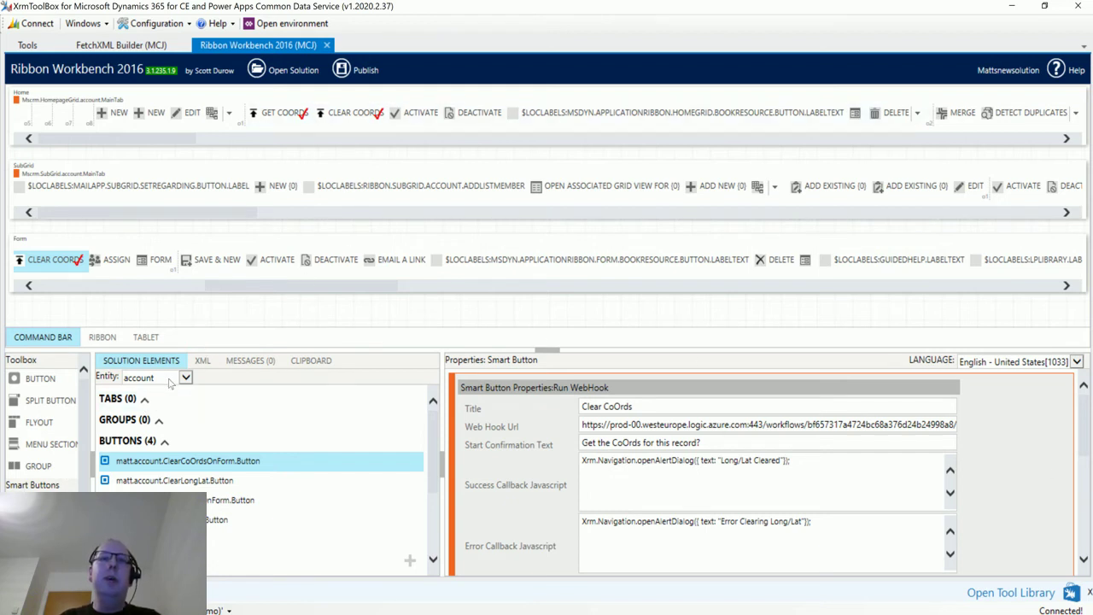
{"action": "scroll", "coordinate": [267, 288], "scroll_direction": "left", "scroll_amount": 3}
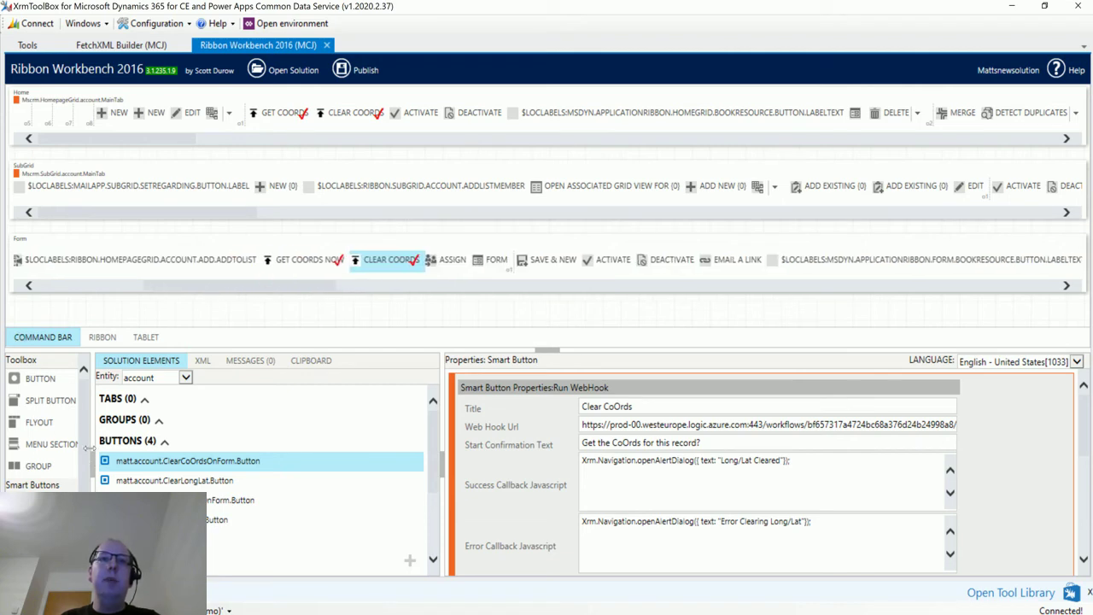
{"action": "left_click_drag", "start_coordinate": [90, 427], "coordinate": [115, 427]}
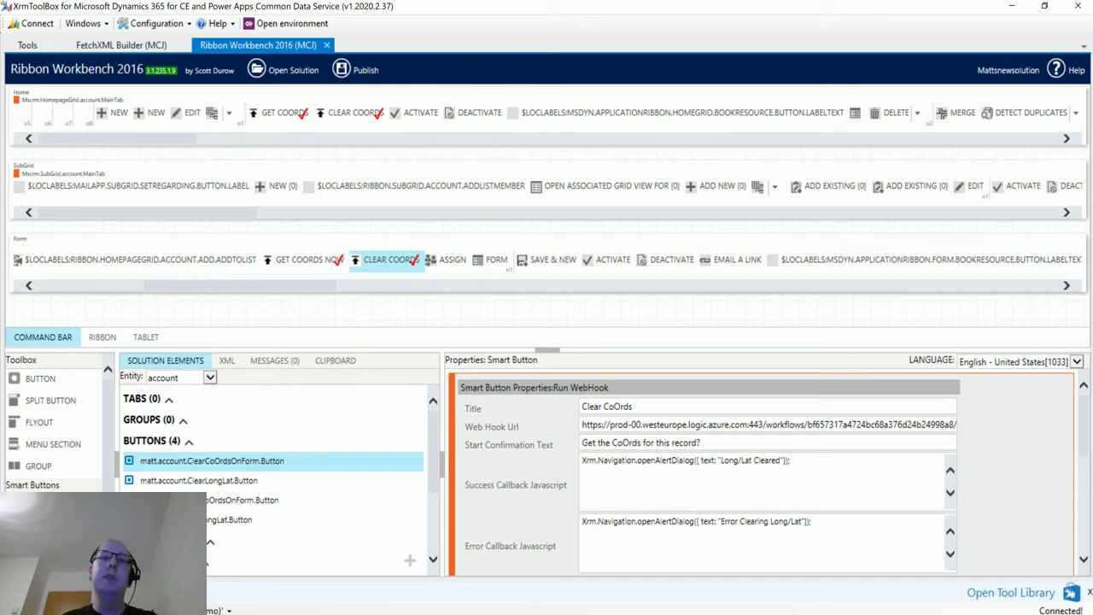
{"action": "scroll", "coordinate": [51, 427], "scroll_direction": "down", "scroll_amount": 1}
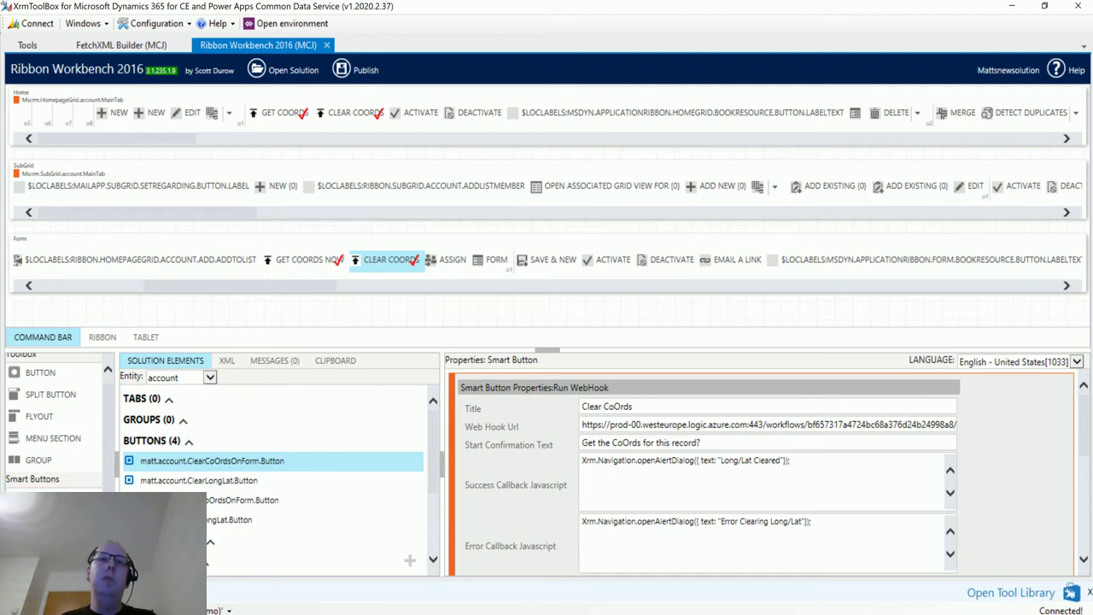
Place a Run WebHook smart button on the account form command bar, examine its title, URL, confirmation and callback fields, and cancel it
{"action": "left_click_drag", "start_coordinate": [60, 491], "coordinate": [264, 258]}
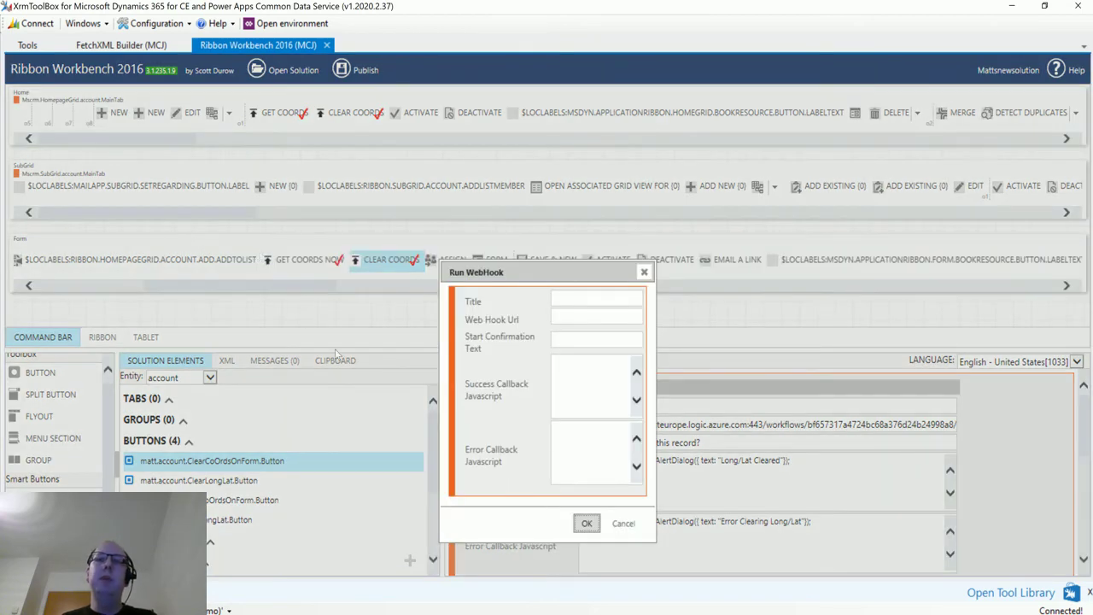
{"action": "left_click", "coordinate": [593, 298]}
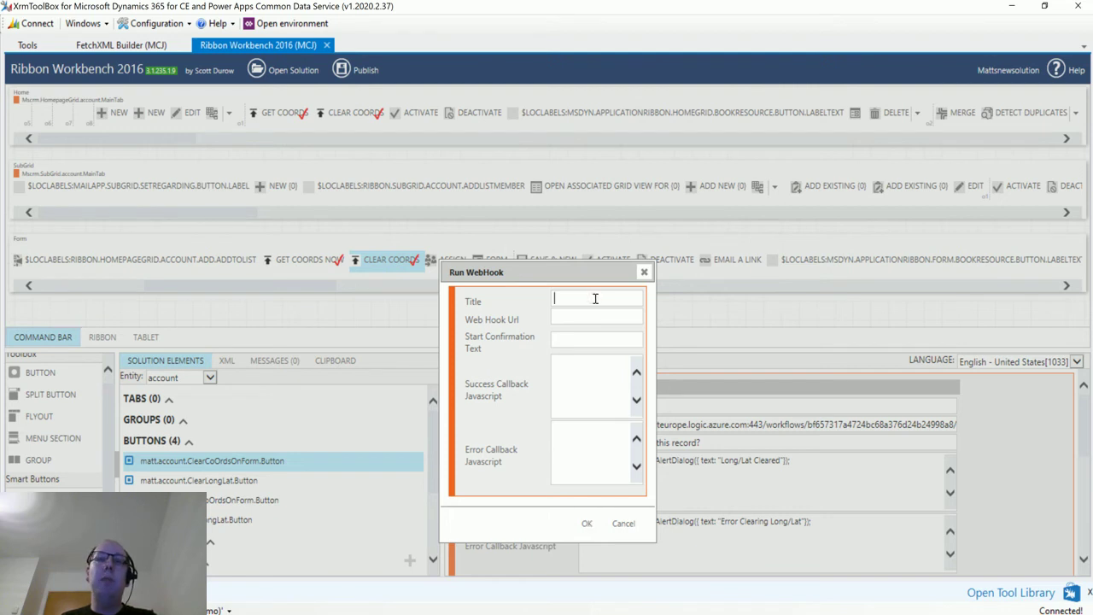
{"action": "left_click", "coordinate": [587, 317]}
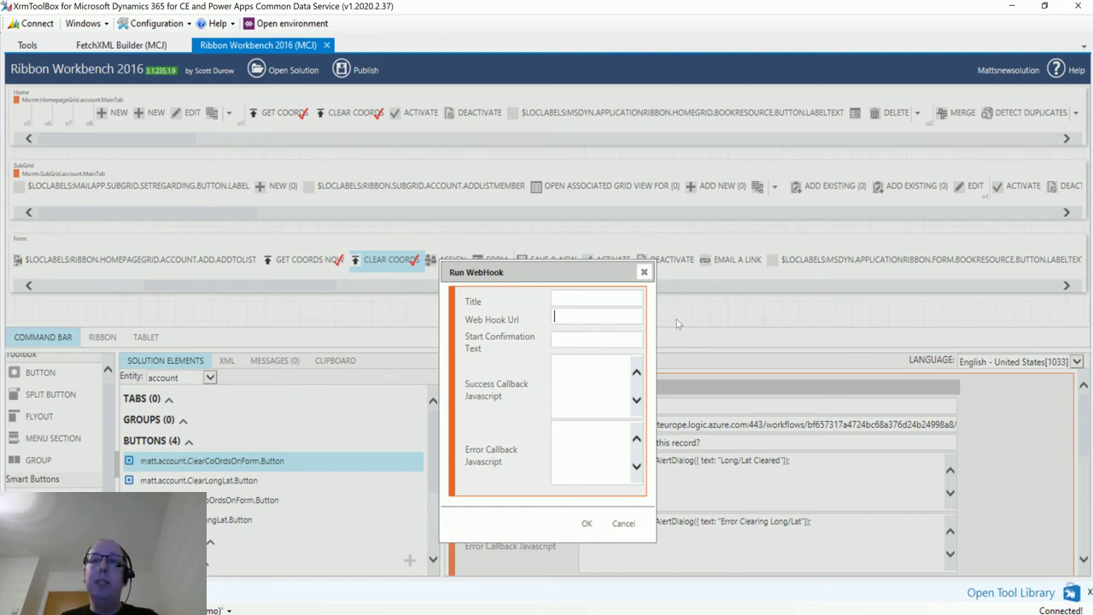
{"action": "left_click", "coordinate": [590, 339]}
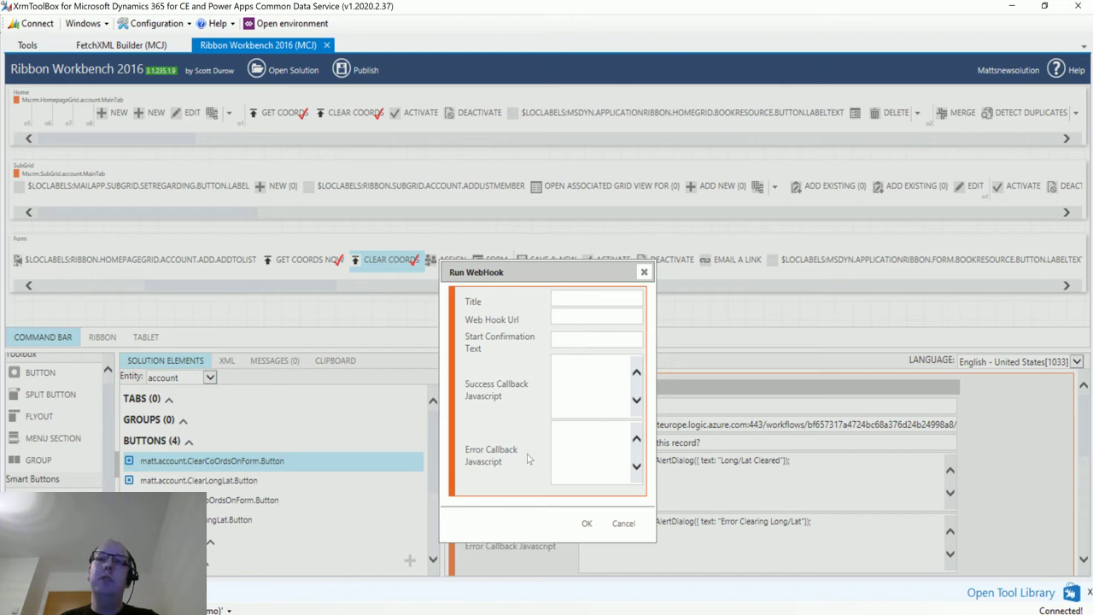
{"action": "left_click", "coordinate": [565, 447]}
{"action": "left_click", "coordinate": [606, 395]}
{"action": "left_click", "coordinate": [575, 453]}
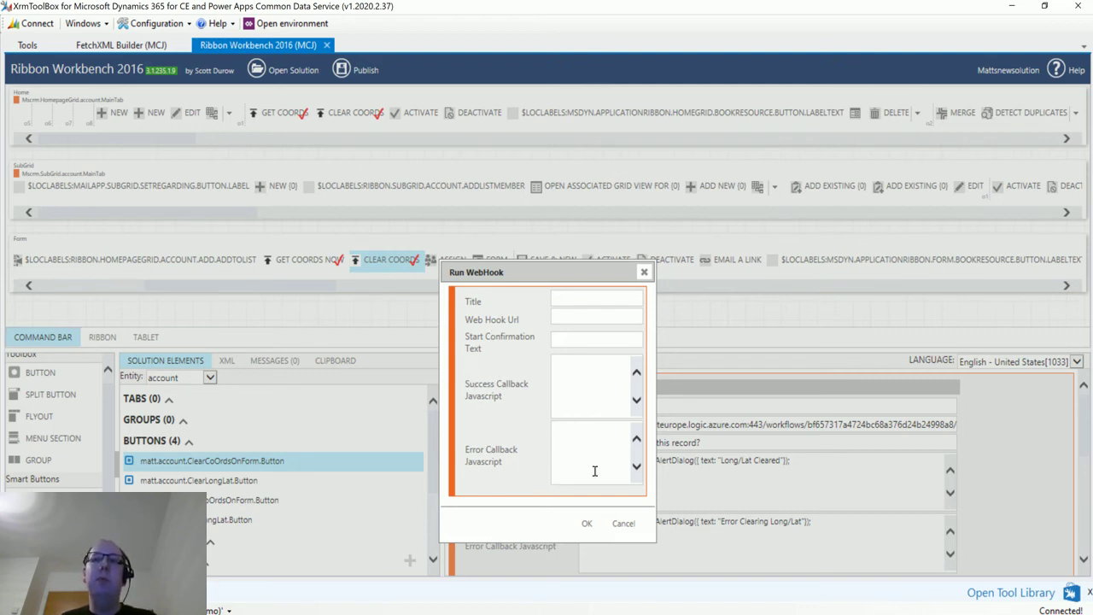
{"action": "left_click", "coordinate": [622, 523]}
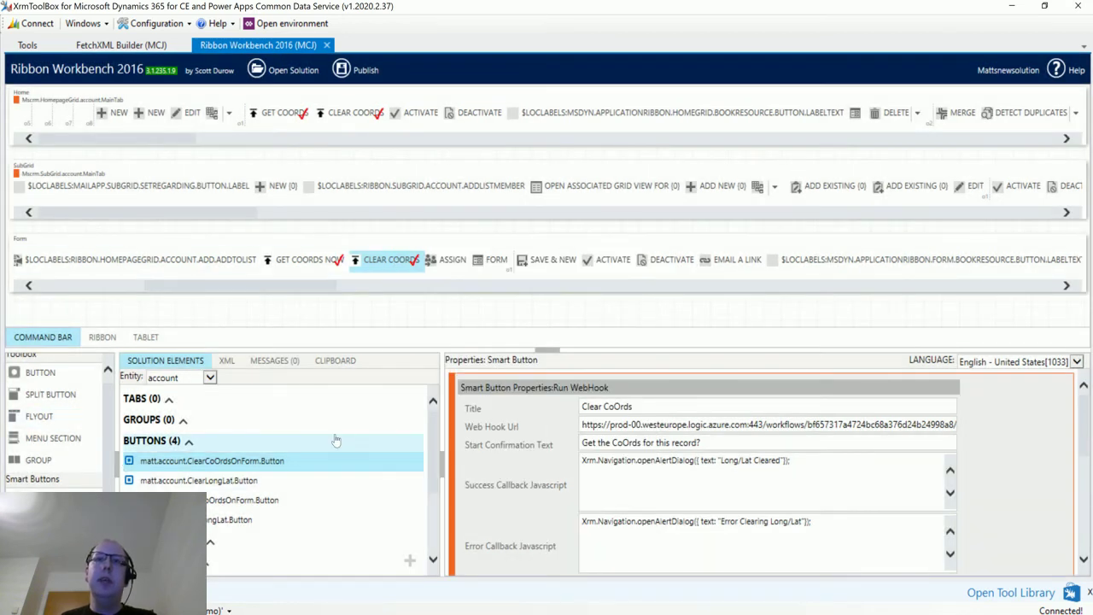
Select the form's Get CoOrds Now button and examine its webhook URL, confirmation text and success and error callbacks
{"action": "left_click", "coordinate": [301, 265]}
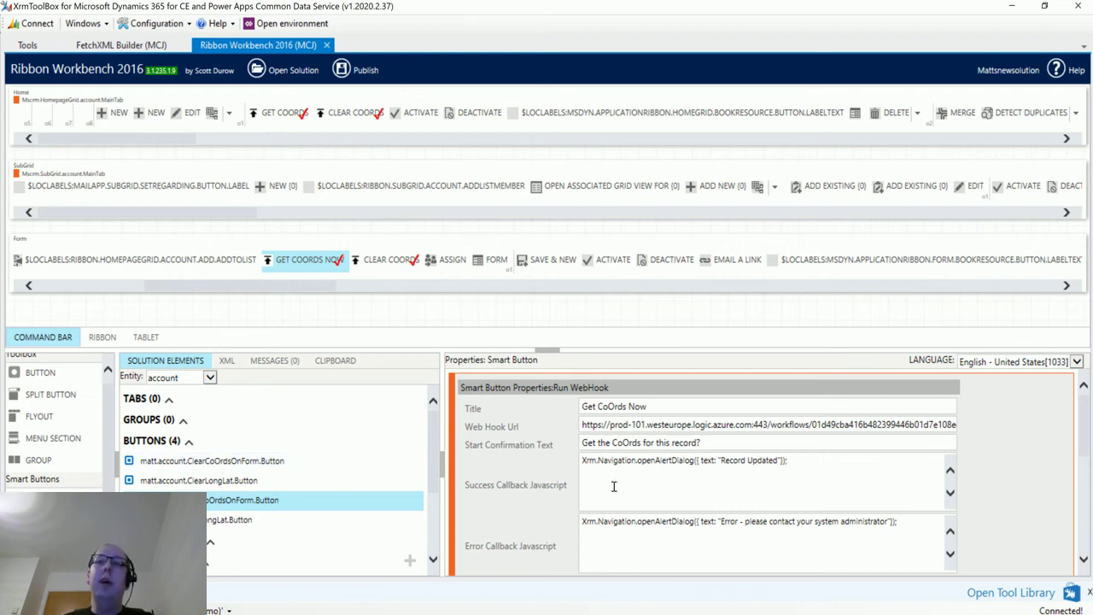
{"action": "scroll", "coordinate": [554, 531], "scroll_direction": "down", "scroll_amount": 1}
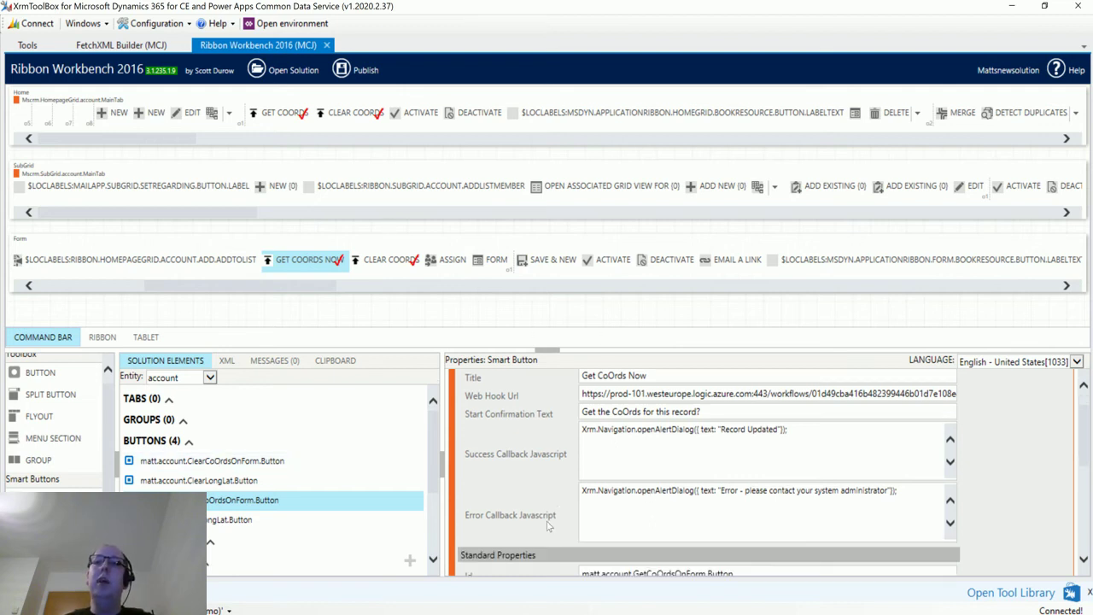
{"action": "scroll", "coordinate": [549, 527], "scroll_direction": "up", "scroll_amount": 1}
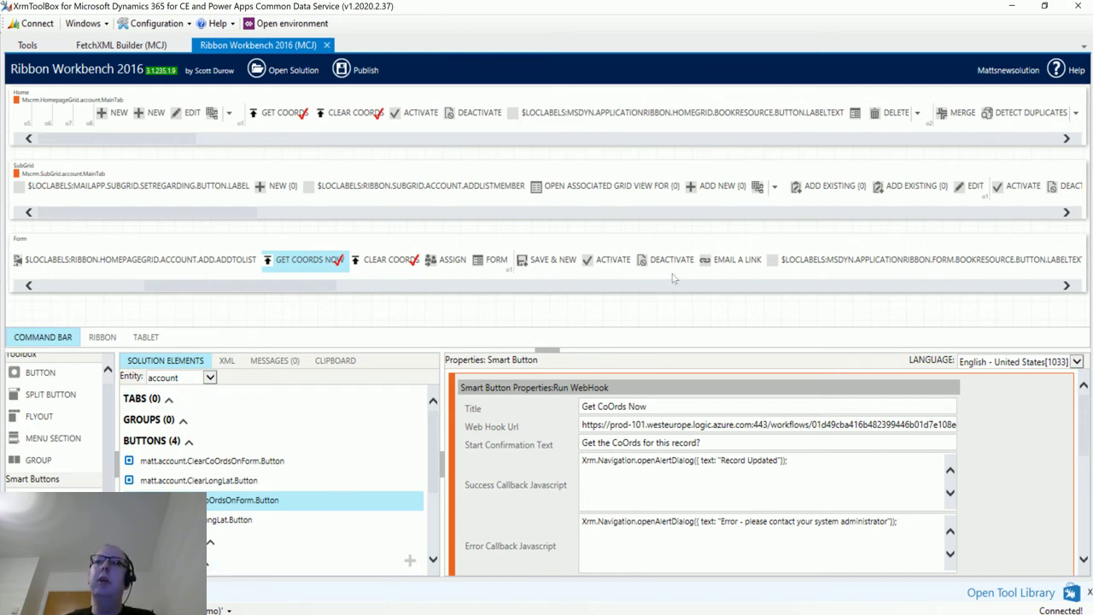
Switch to the Dynamics 365 Accounts list and clear the coordinates of the SS Corp account with Clear CoOrds
{"action": "key", "text": "alt+Tab"}
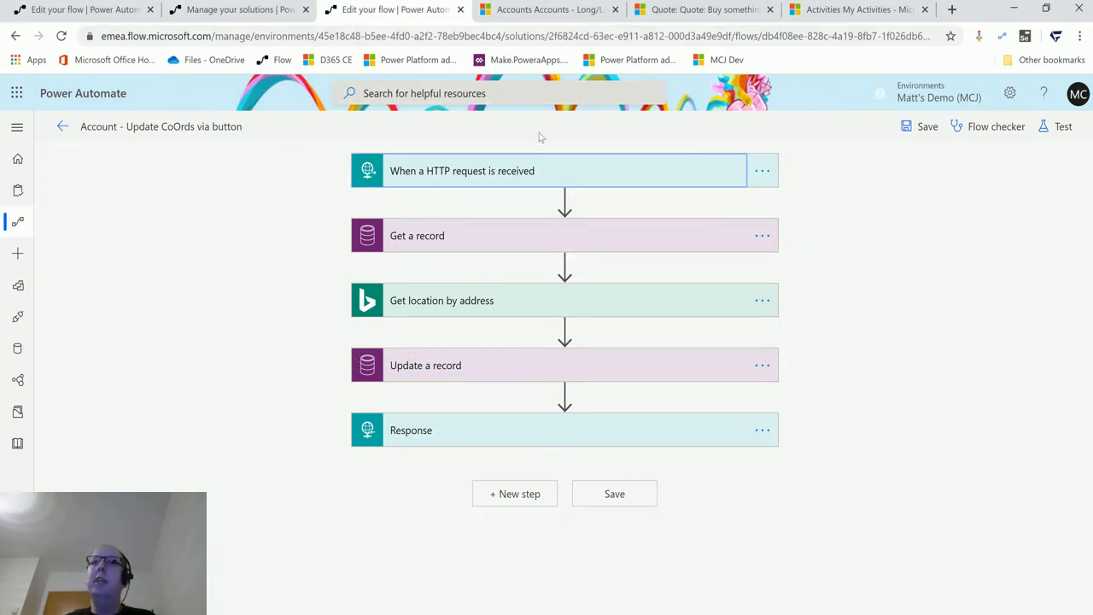
{"action": "left_click", "coordinate": [547, 10]}
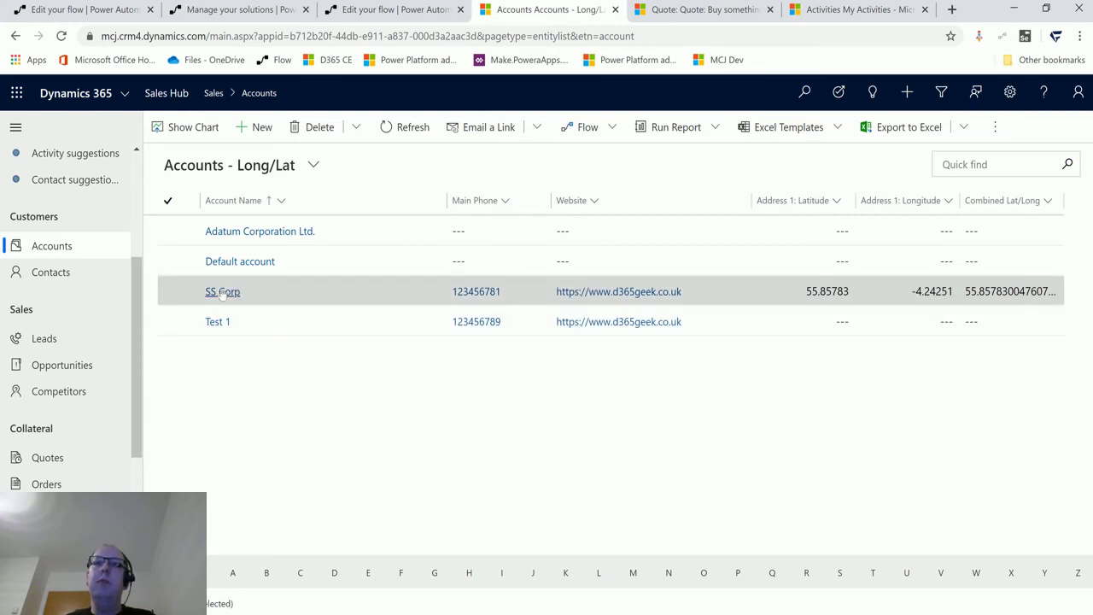
{"action": "left_click", "coordinate": [165, 292]}
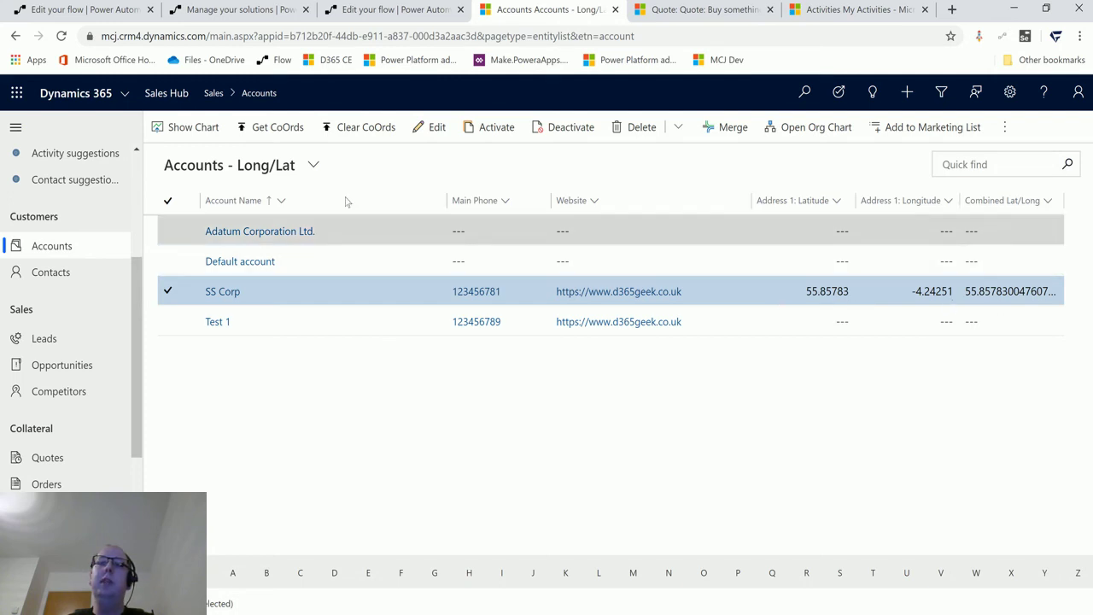
{"action": "left_click", "coordinate": [366, 128]}
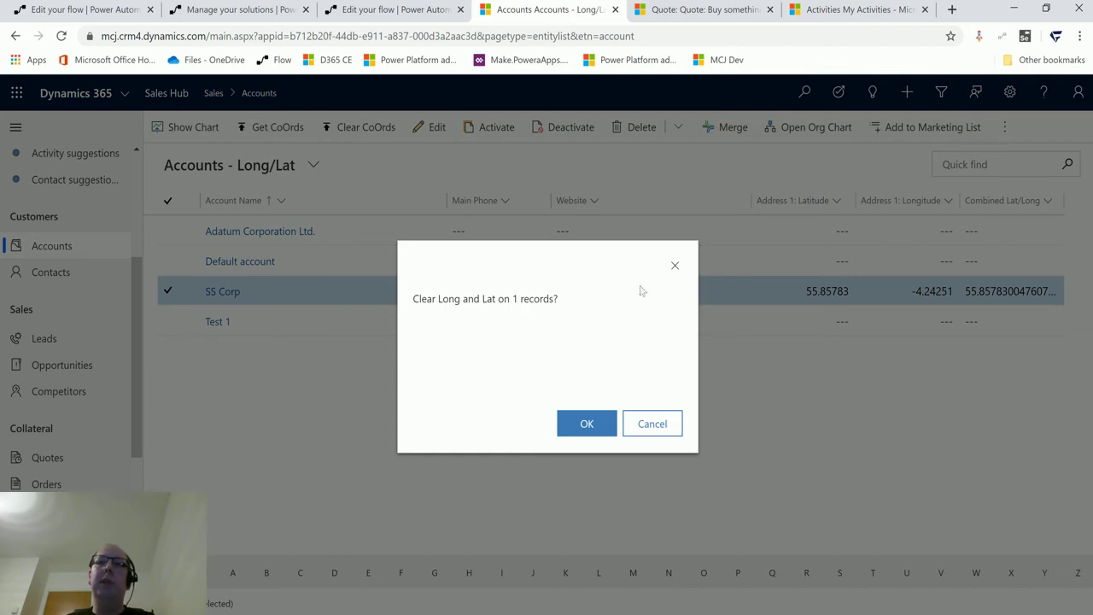
{"action": "left_click", "coordinate": [589, 424]}
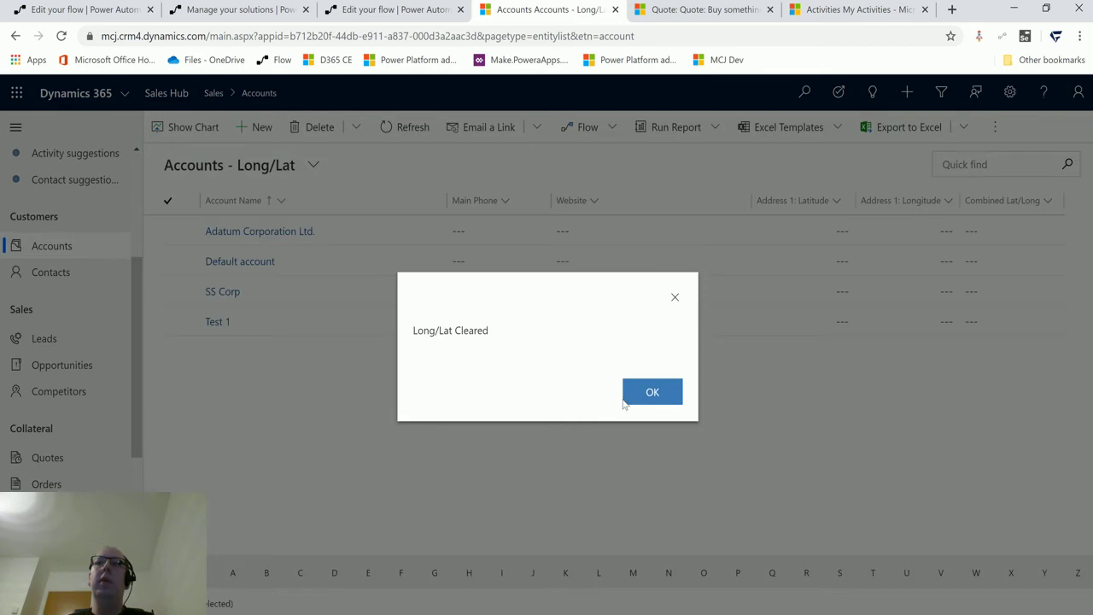
{"action": "left_click", "coordinate": [663, 399]}
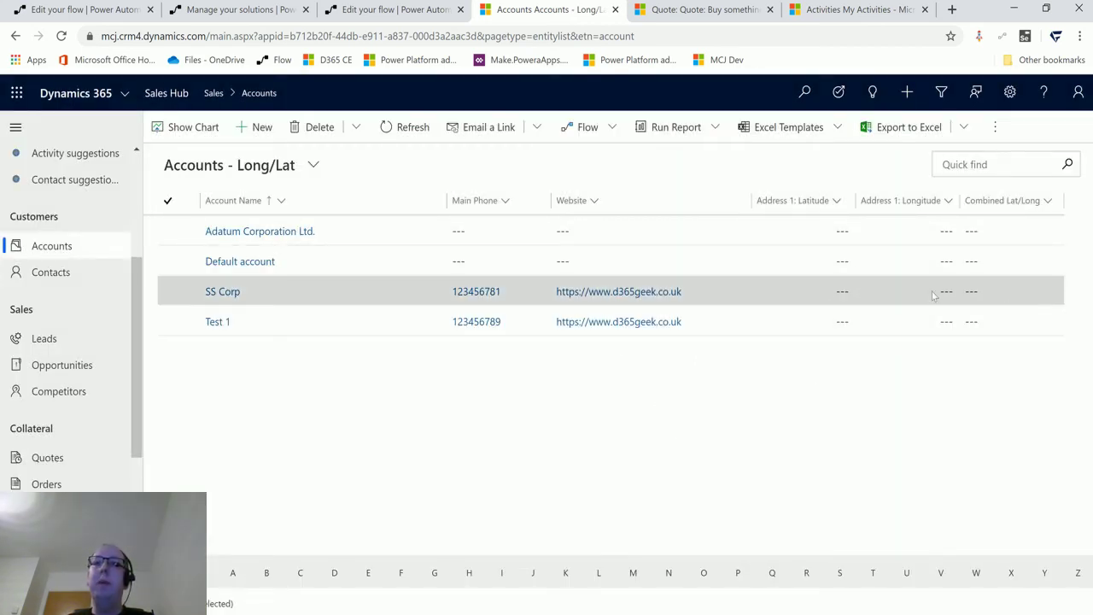
Open the SS Corp account and examine its address, latitude, longitude and combined lat/long fields
{"action": "double_click", "coordinate": [260, 291]}
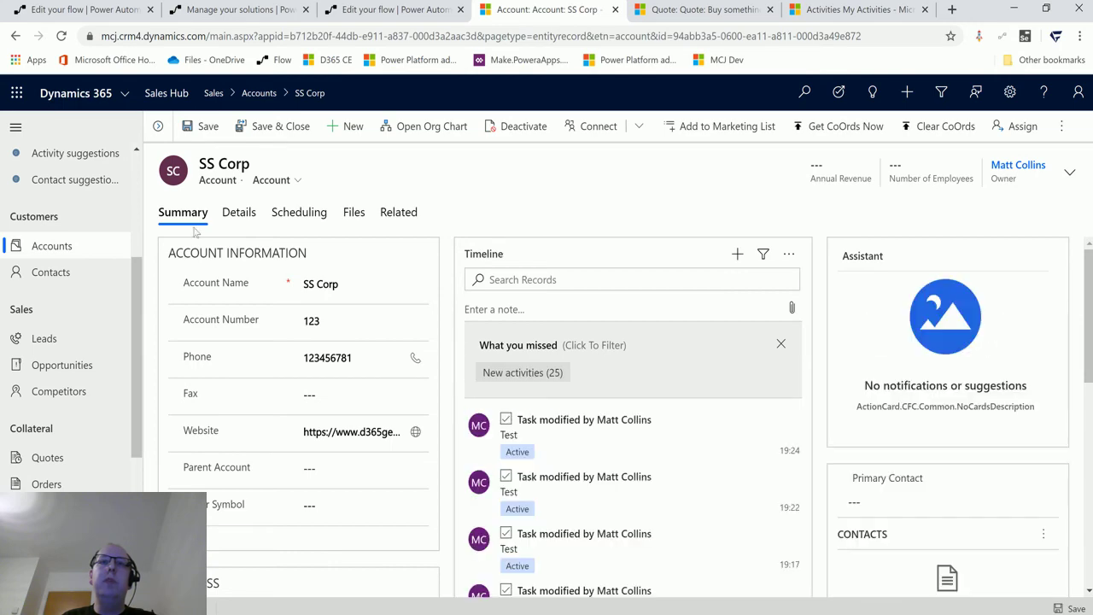
{"action": "scroll", "coordinate": [506, 314], "scroll_direction": "down", "scroll_amount": 3}
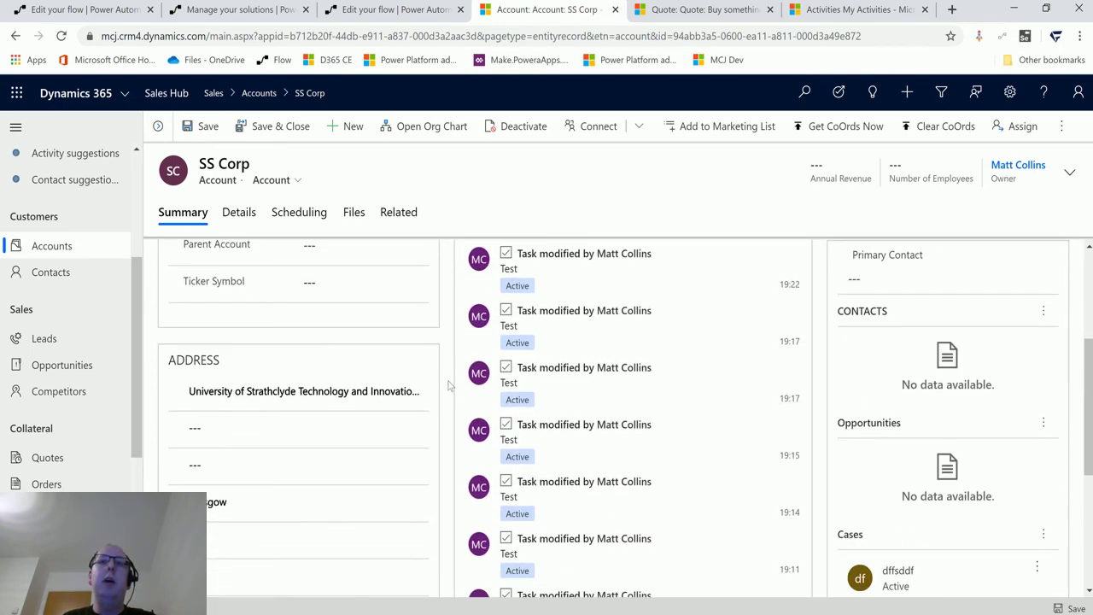
{"action": "left_click", "coordinate": [229, 393]}
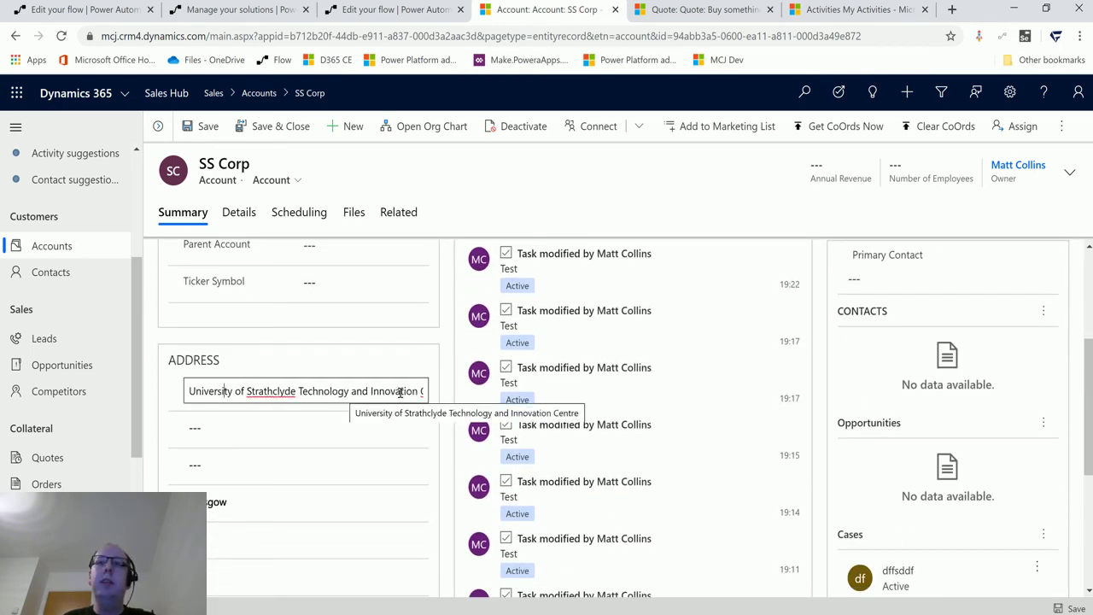
{"action": "scroll", "coordinate": [210, 432], "scroll_direction": "down", "scroll_amount": 1}
{"action": "left_click", "coordinate": [242, 424]}
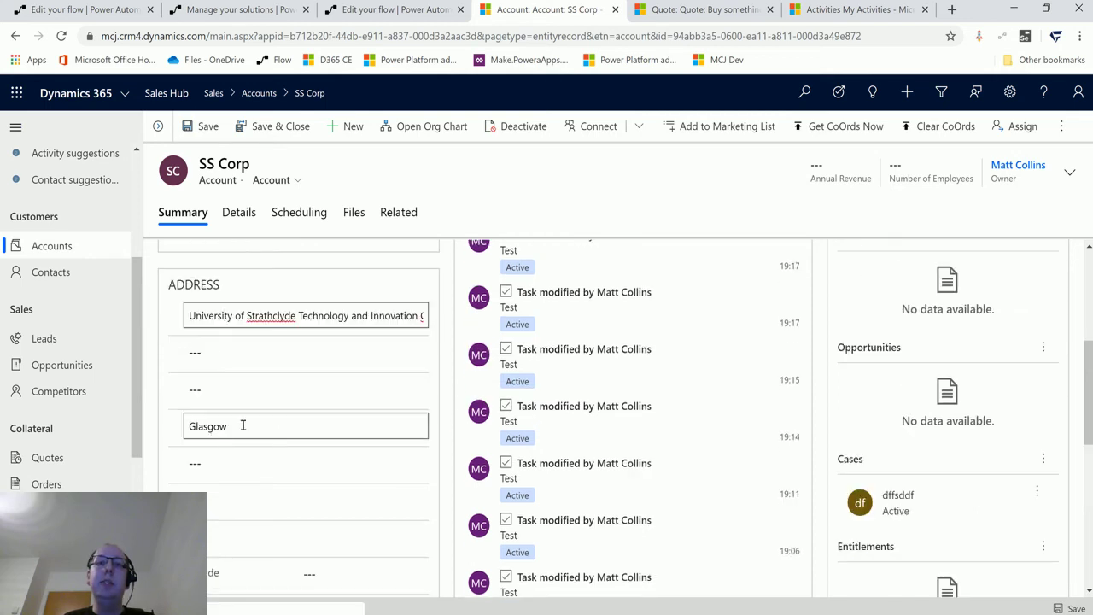
{"action": "scroll", "coordinate": [268, 390], "scroll_direction": "down", "scroll_amount": 2}
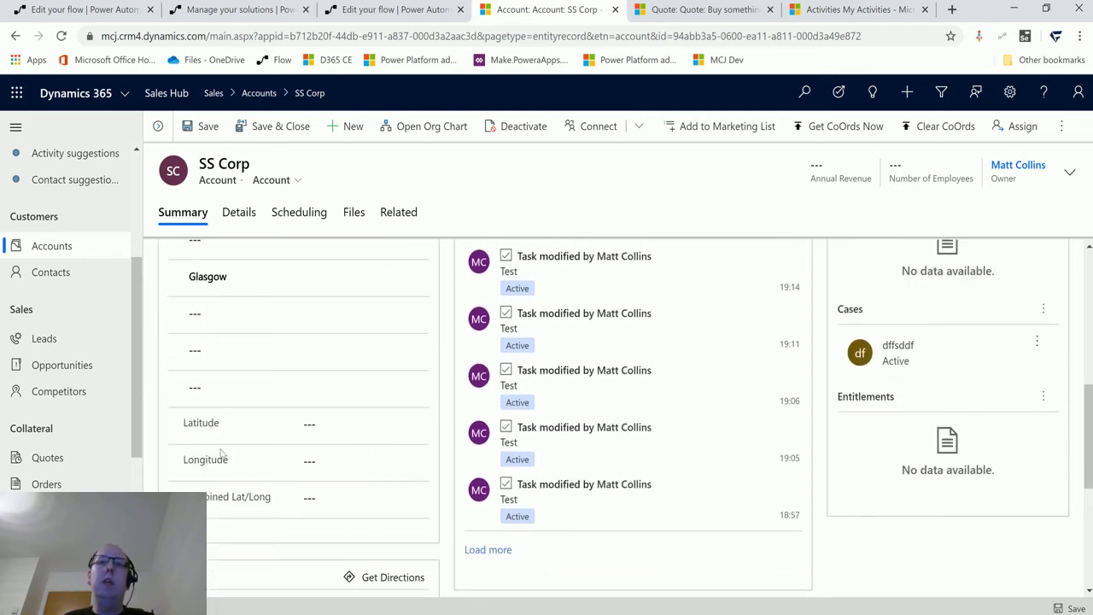
{"action": "scroll", "coordinate": [352, 502], "scroll_direction": "up", "scroll_amount": 2}
{"action": "scroll", "coordinate": [351, 503], "scroll_direction": "down", "scroll_amount": 1}
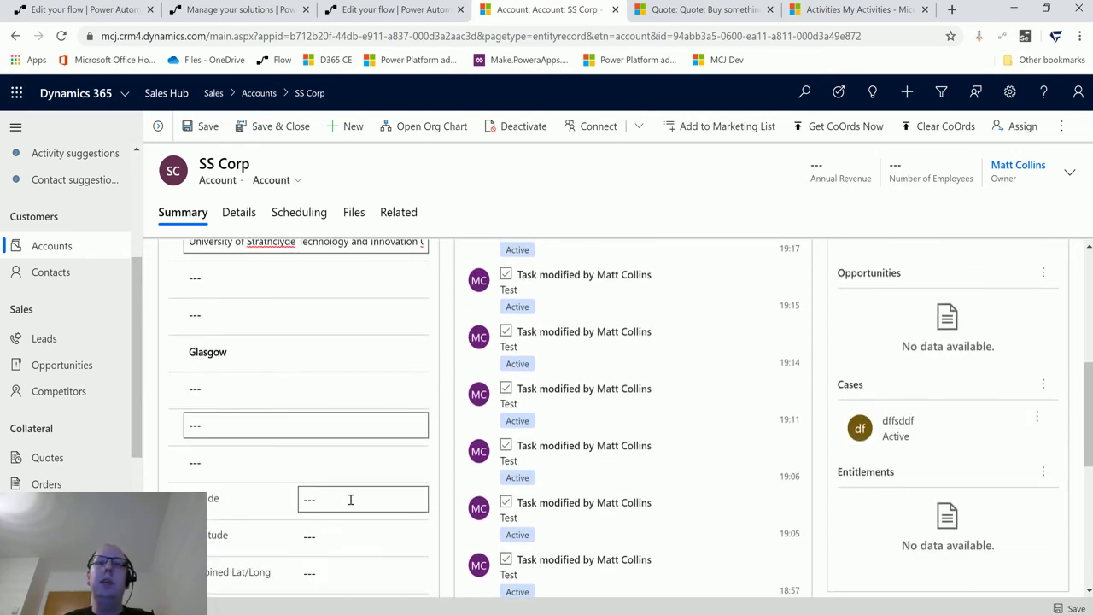
{"action": "scroll", "coordinate": [344, 498], "scroll_direction": "up", "scroll_amount": 1}
{"action": "scroll", "coordinate": [343, 497], "scroll_direction": "up", "scroll_amount": 1}
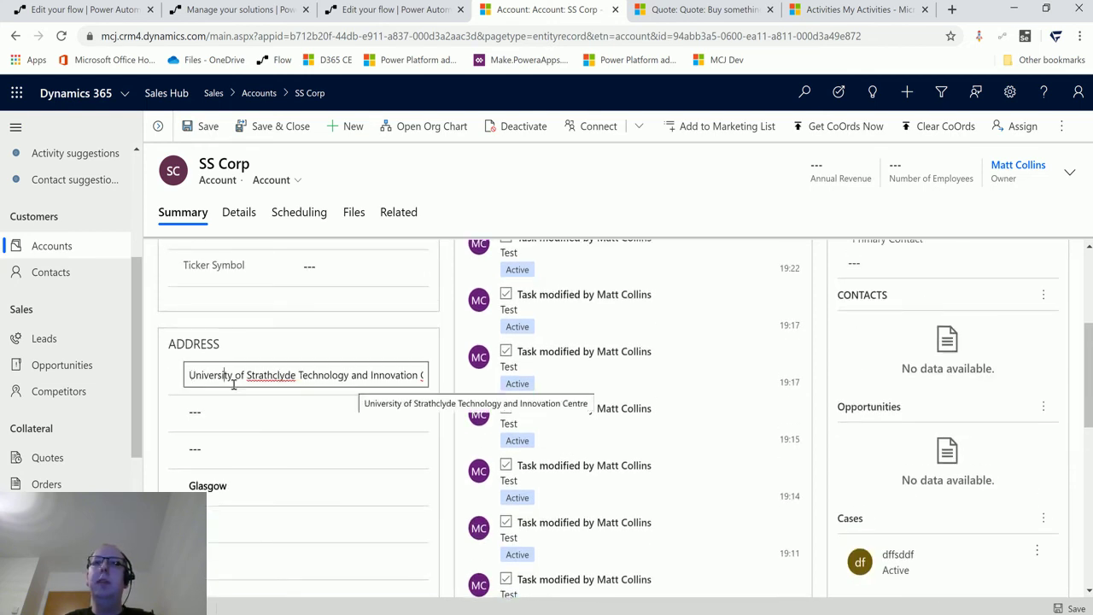
{"action": "scroll", "coordinate": [325, 386], "scroll_direction": "up", "scroll_amount": 4}
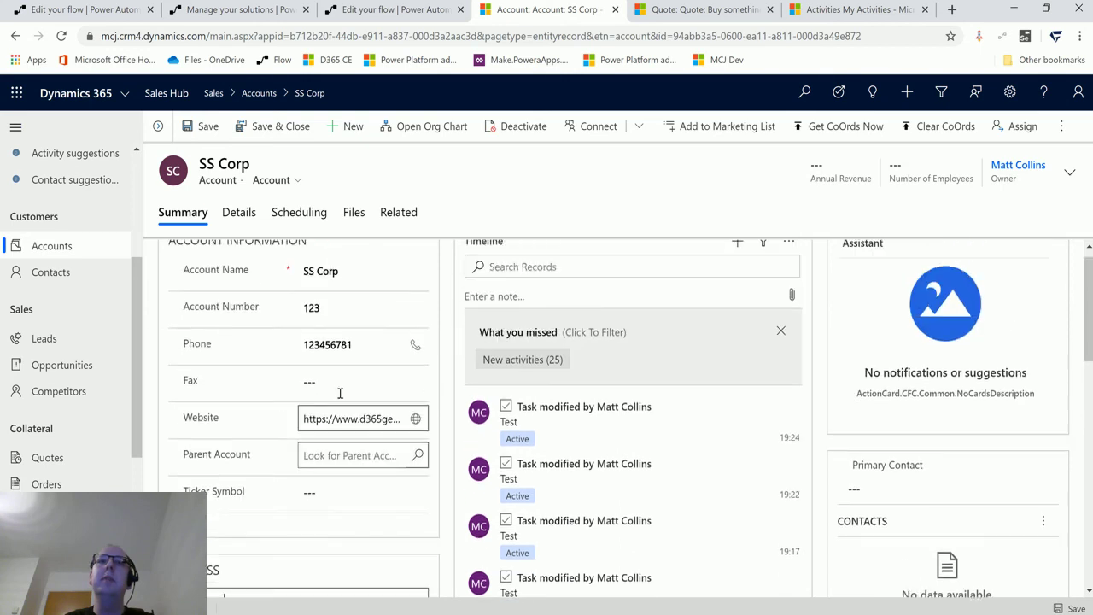
{"action": "scroll", "coordinate": [354, 402], "scroll_direction": "down", "scroll_amount": 5}
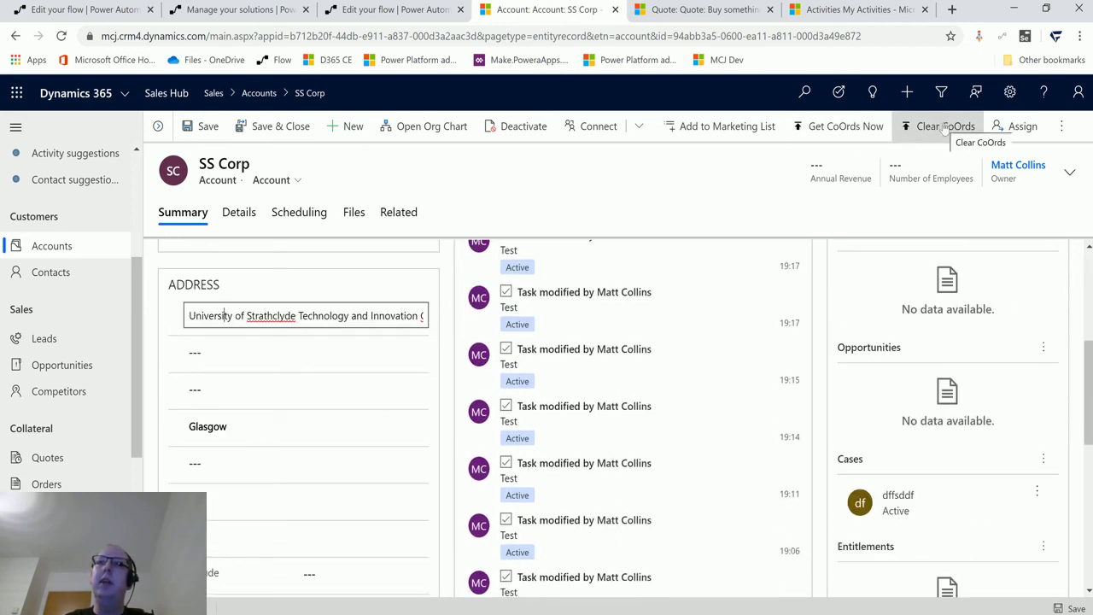
{"action": "scroll", "coordinate": [227, 377], "scroll_direction": "down", "scroll_amount": 1}
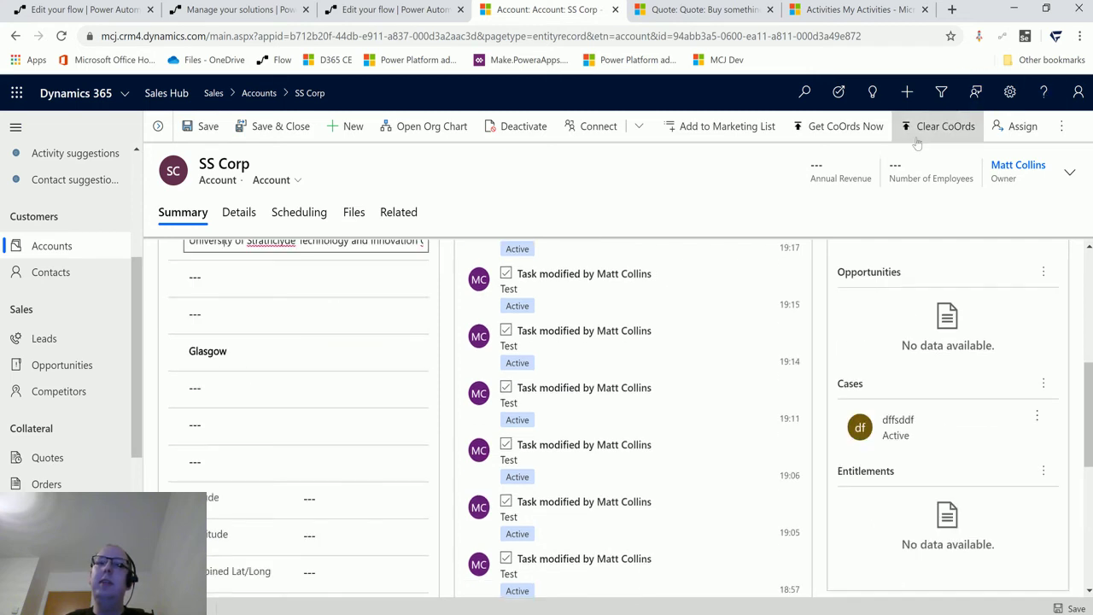
{"action": "scroll", "coordinate": [257, 388], "scroll_direction": "down", "scroll_amount": 1}
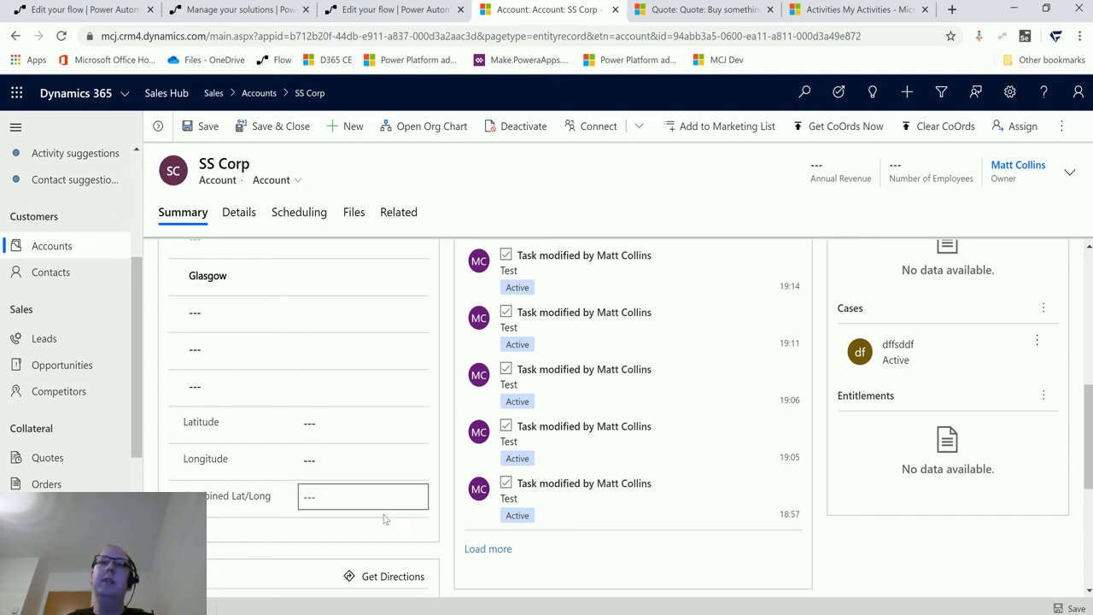
Run Get CoOrds Now on the SS Corp account and review its address and coordinate fields
{"action": "left_click", "coordinate": [852, 131]}
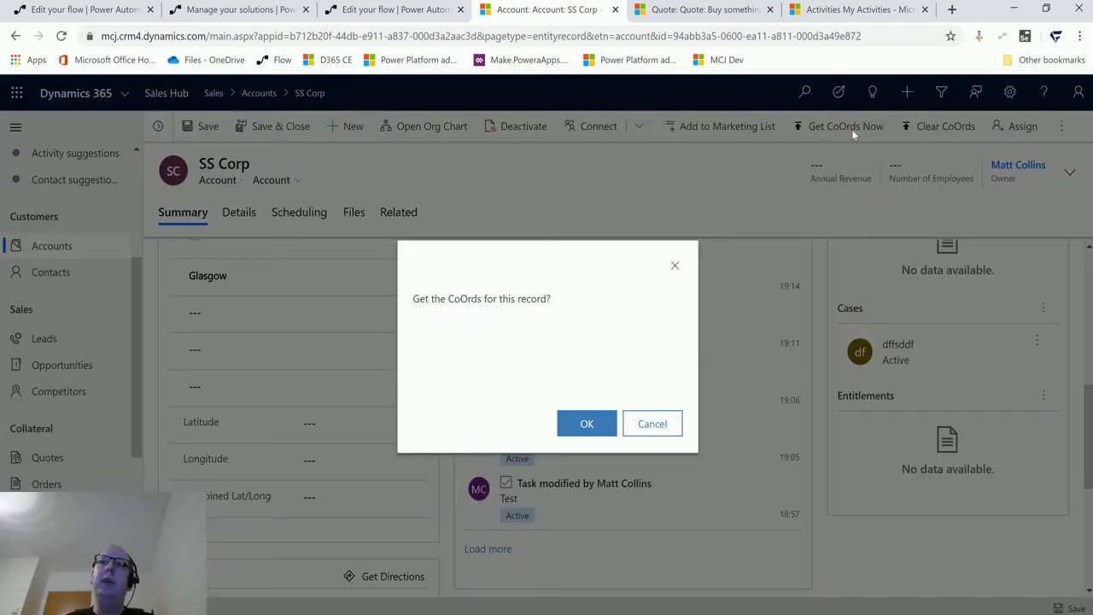
{"action": "left_click", "coordinate": [583, 425]}
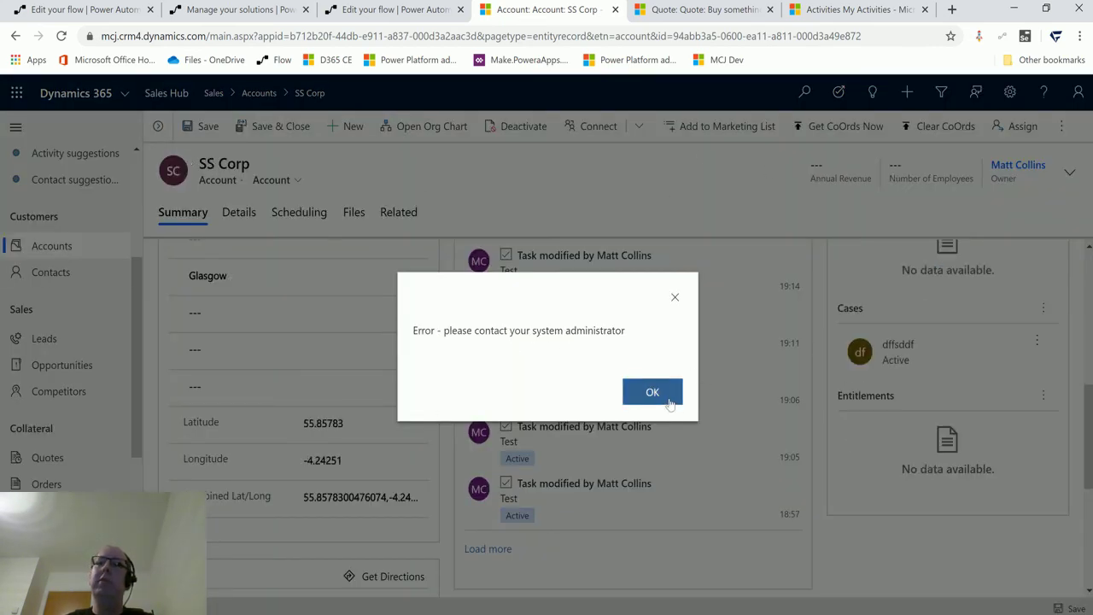
{"action": "left_click", "coordinate": [653, 392]}
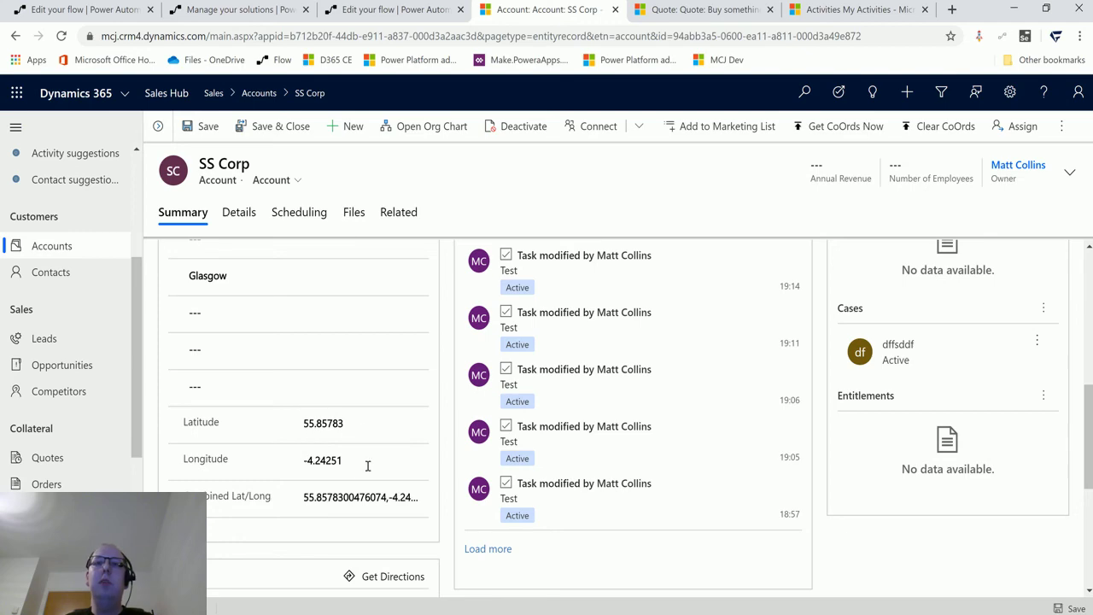
{"action": "scroll", "coordinate": [385, 500], "scroll_direction": "down", "scroll_amount": 1}
{"action": "scroll", "coordinate": [376, 464], "scroll_direction": "up", "scroll_amount": 1}
{"action": "scroll", "coordinate": [388, 467], "scroll_direction": "up", "scroll_amount": 2}
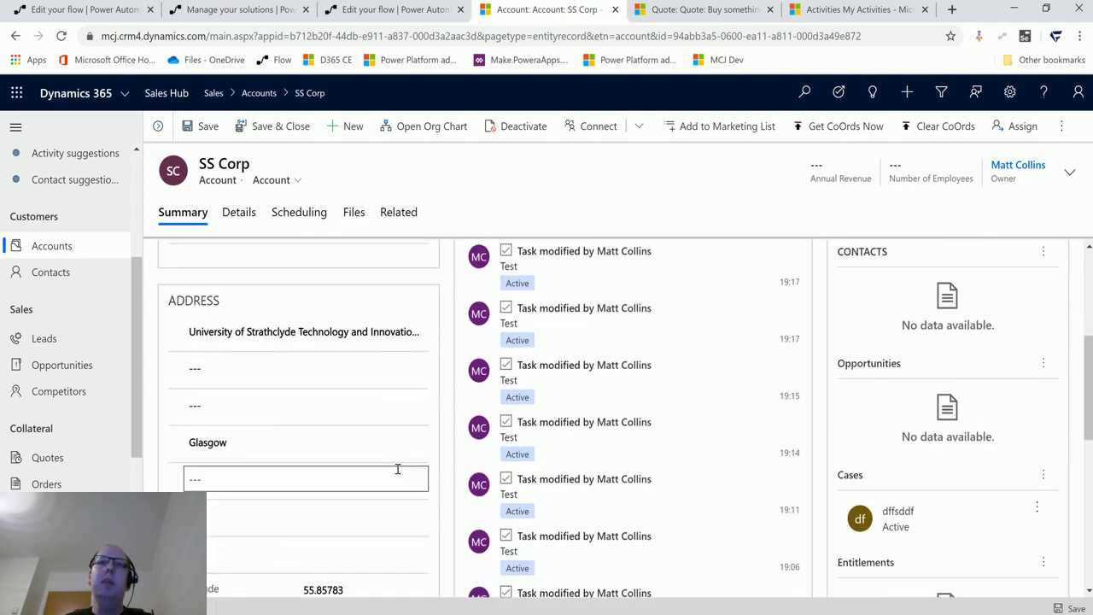
{"action": "scroll", "coordinate": [396, 466], "scroll_direction": "down", "scroll_amount": 2}
{"action": "scroll", "coordinate": [393, 463], "scroll_direction": "down", "scroll_amount": 1}
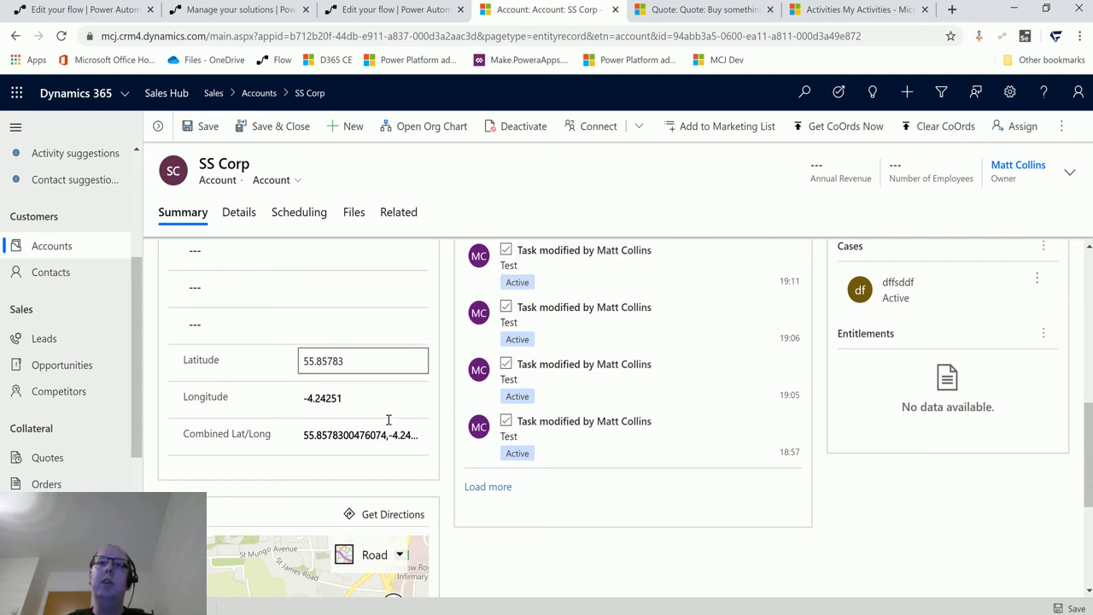
Switch to the Account - Update CoOrds via button flow in Power Automate and examine its HTTP request trigger
{"action": "left_click", "coordinate": [360, 10]}
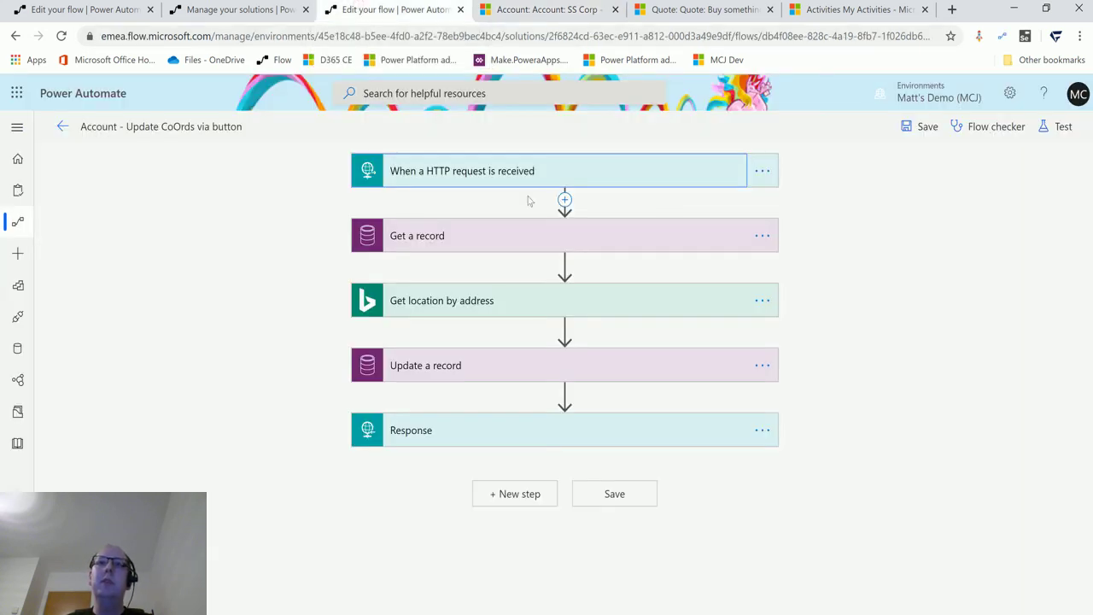
{"action": "left_click", "coordinate": [599, 175]}
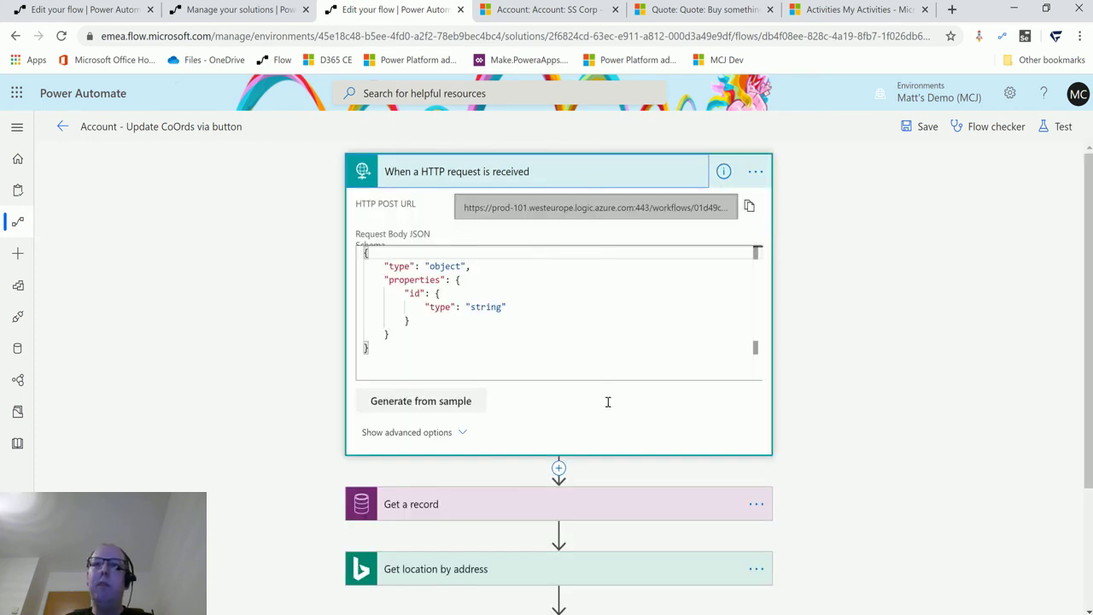
{"action": "left_click", "coordinate": [588, 170]}
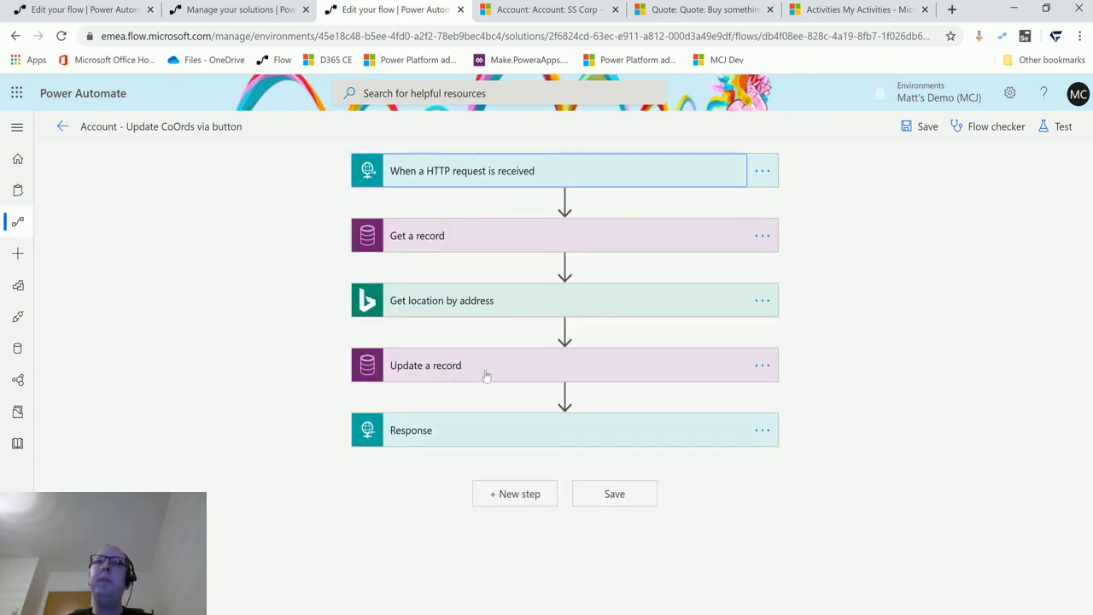
Leave the flow editor without saving and examine the latest run's action statuses and error details
{"action": "left_click", "coordinate": [62, 125]}
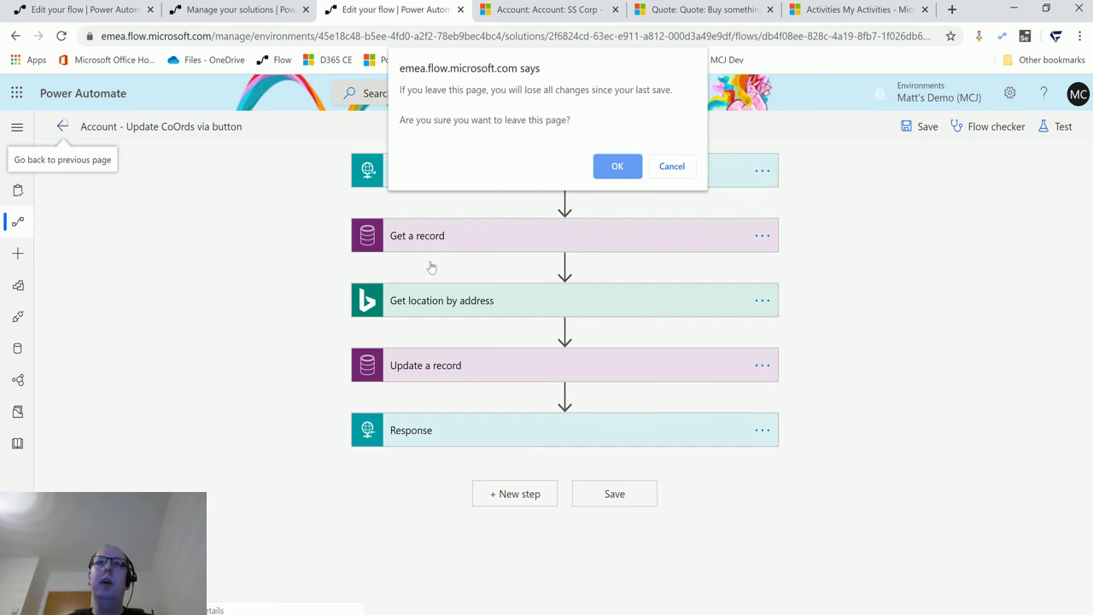
{"action": "left_click", "coordinate": [618, 167]}
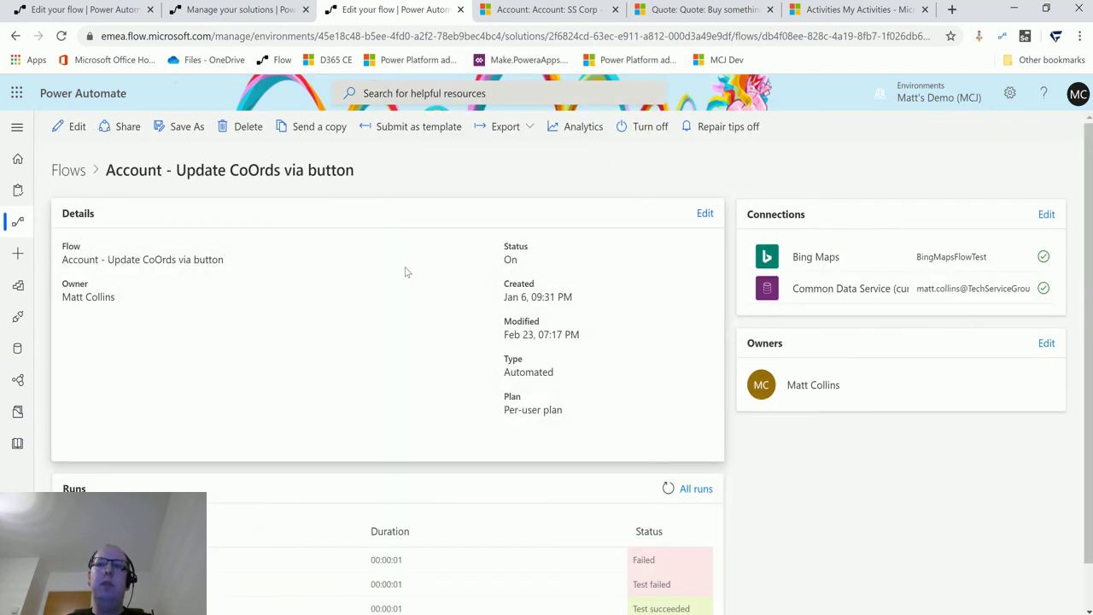
{"action": "left_click", "coordinate": [281, 512]}
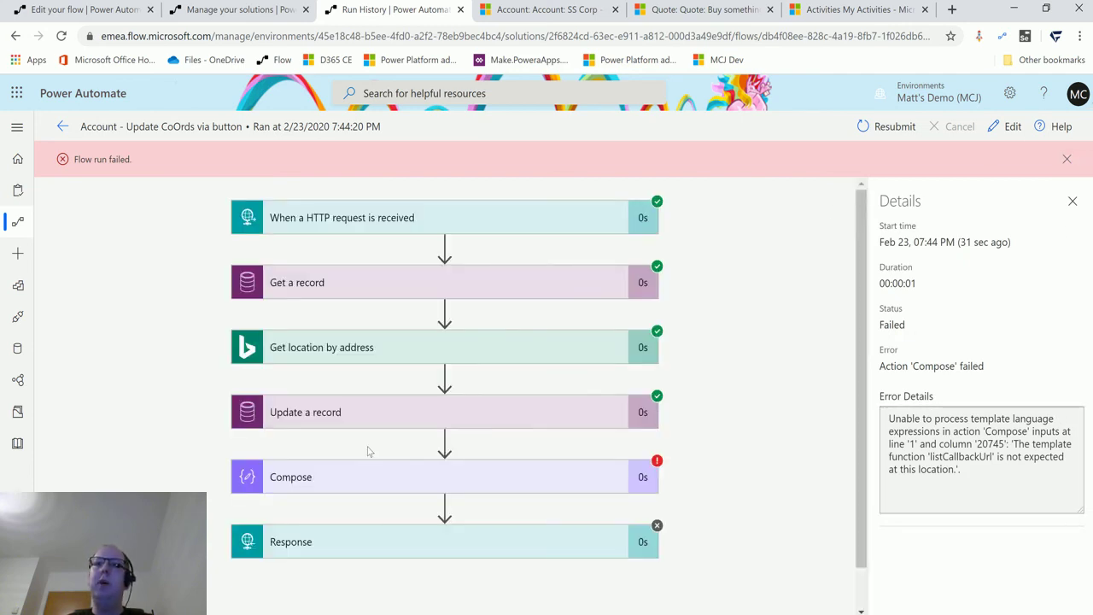
{"action": "left_click", "coordinate": [63, 126]}
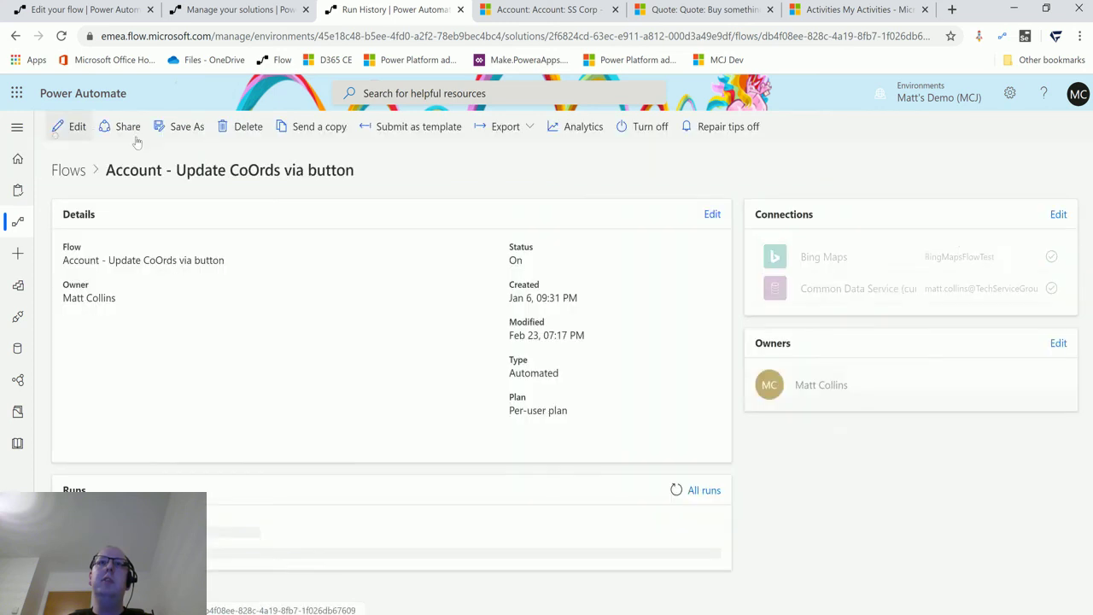
Edit the Account - Update CoOrds via button flow, delete its Compose action and save the flow
{"action": "left_click", "coordinate": [72, 126]}
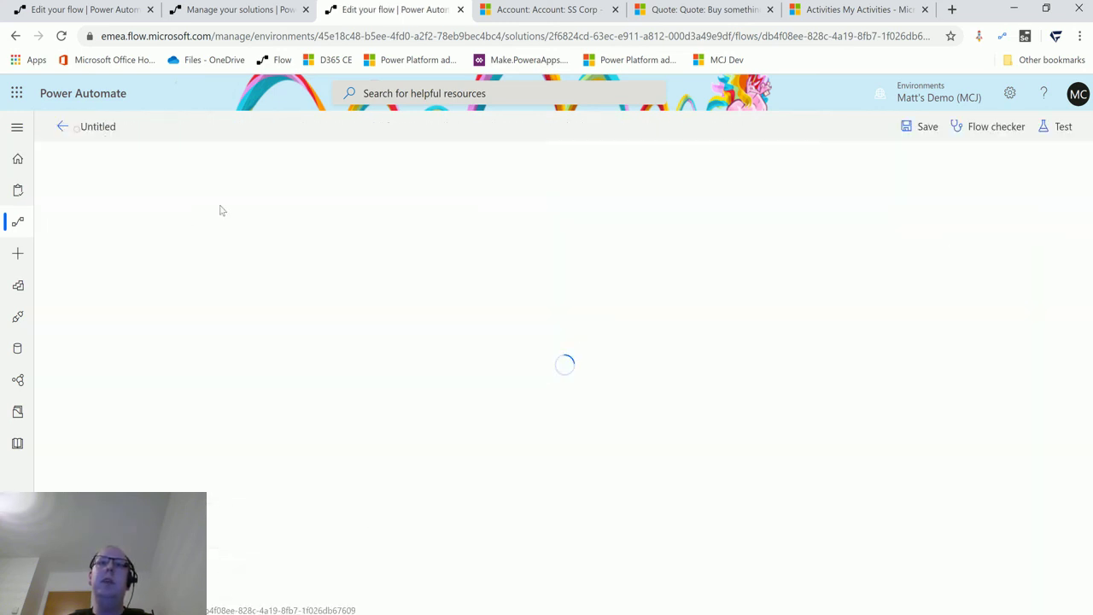
{"action": "left_click", "coordinate": [761, 430]}
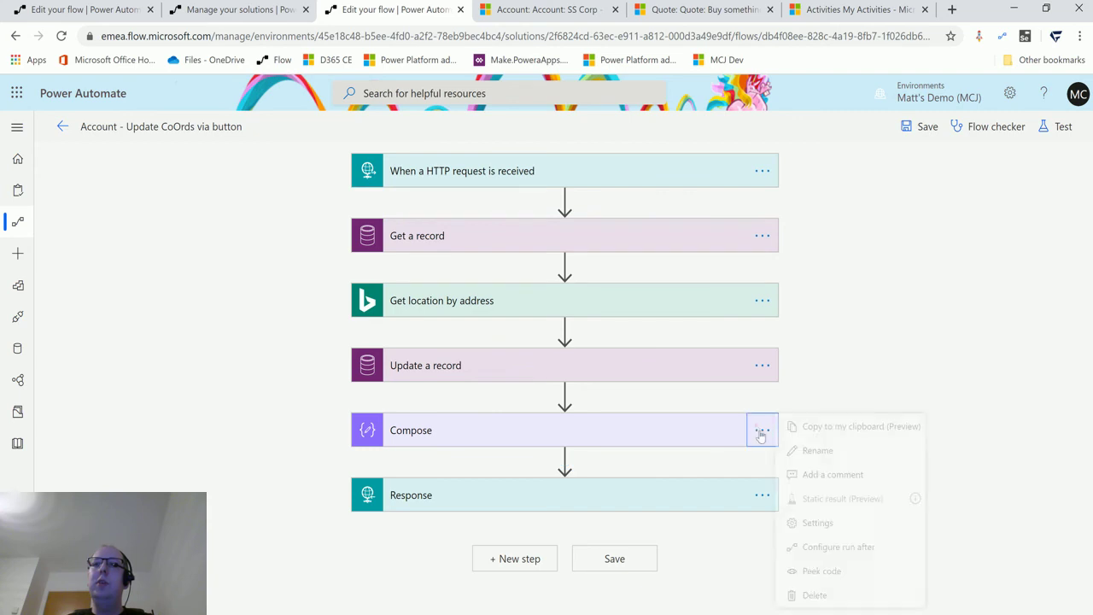
{"action": "left_click", "coordinate": [821, 596]}
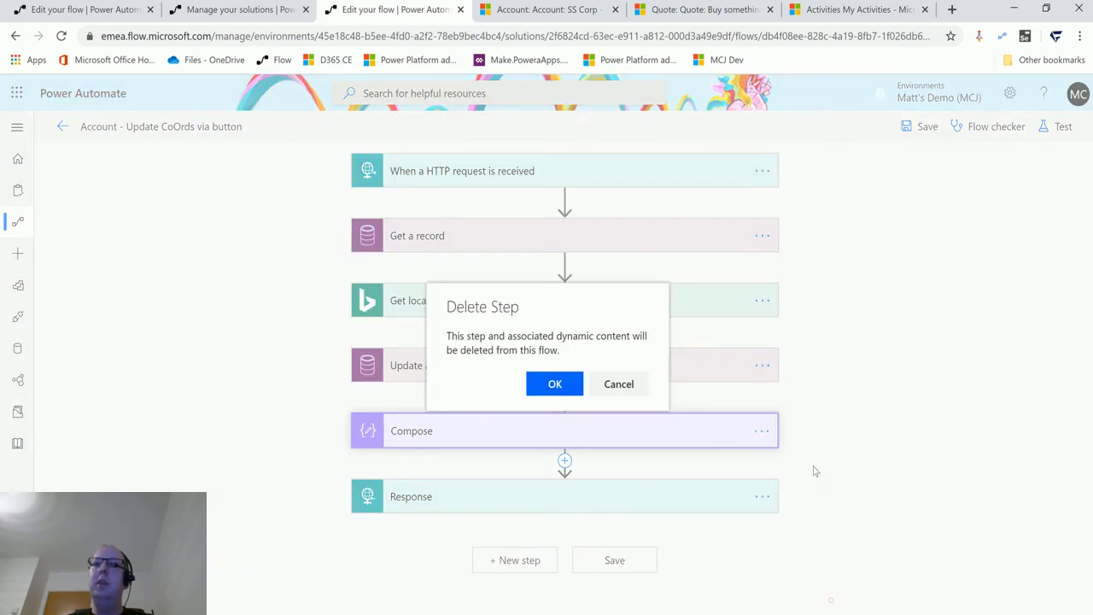
{"action": "left_click", "coordinate": [577, 381]}
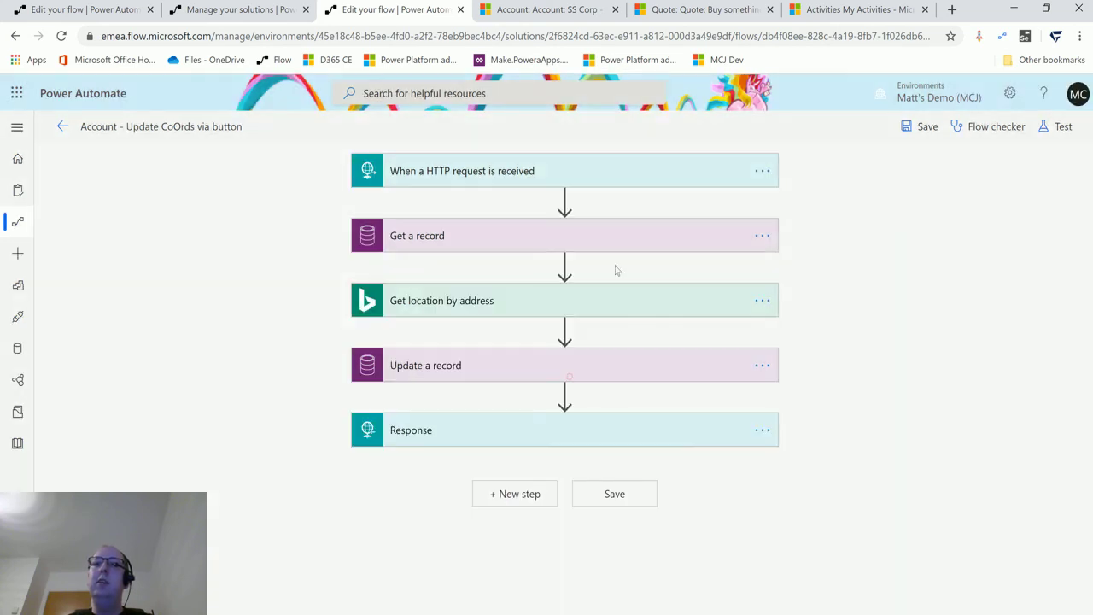
{"action": "left_click", "coordinate": [921, 133]}
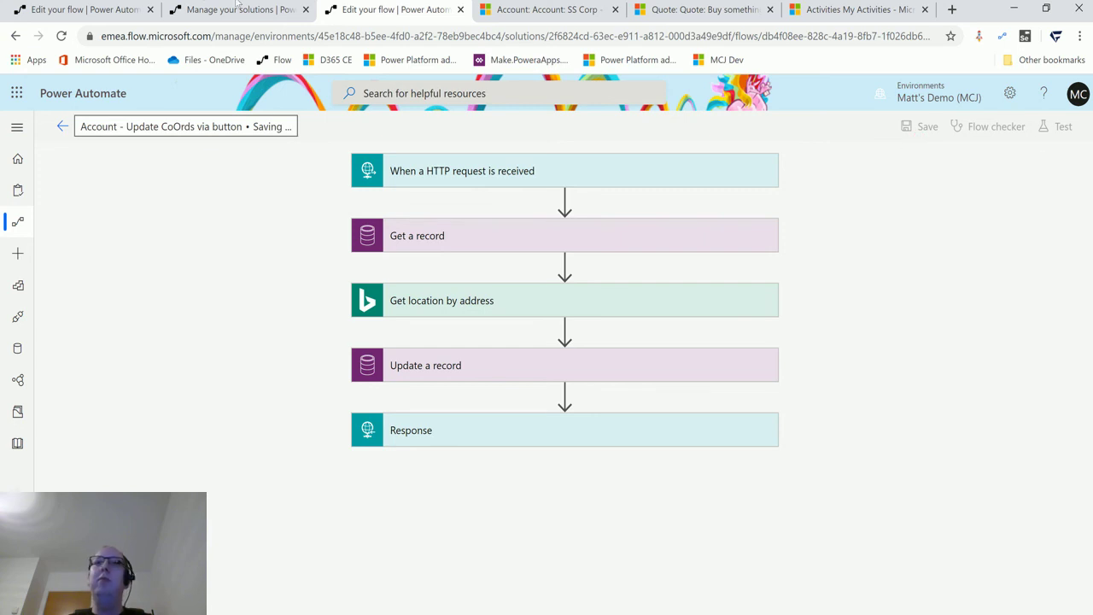
Switch to the SS Corp account in Dynamics 365 and clear its coordinates with Clear CoOrds
{"action": "left_click", "coordinate": [579, 12]}
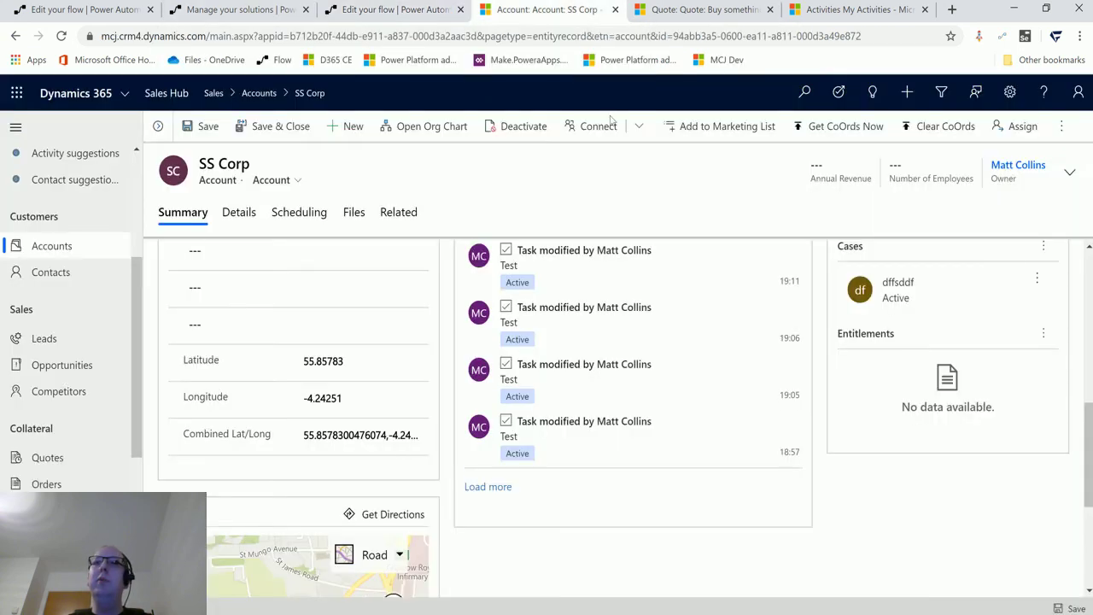
{"action": "left_click", "coordinate": [951, 141]}
{"action": "left_click", "coordinate": [602, 434]}
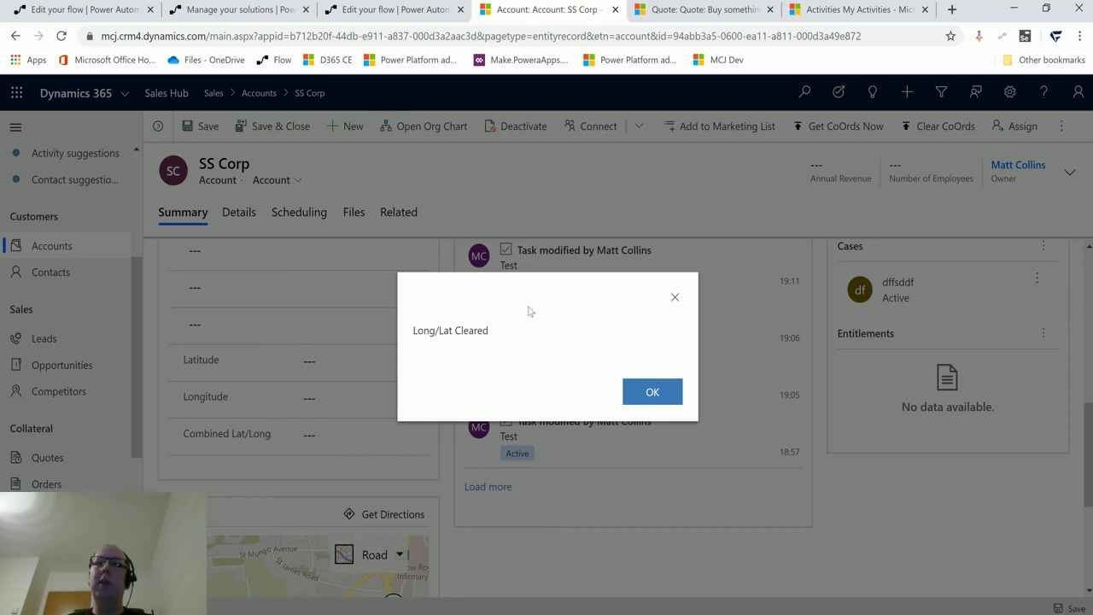
{"action": "left_click", "coordinate": [651, 394]}
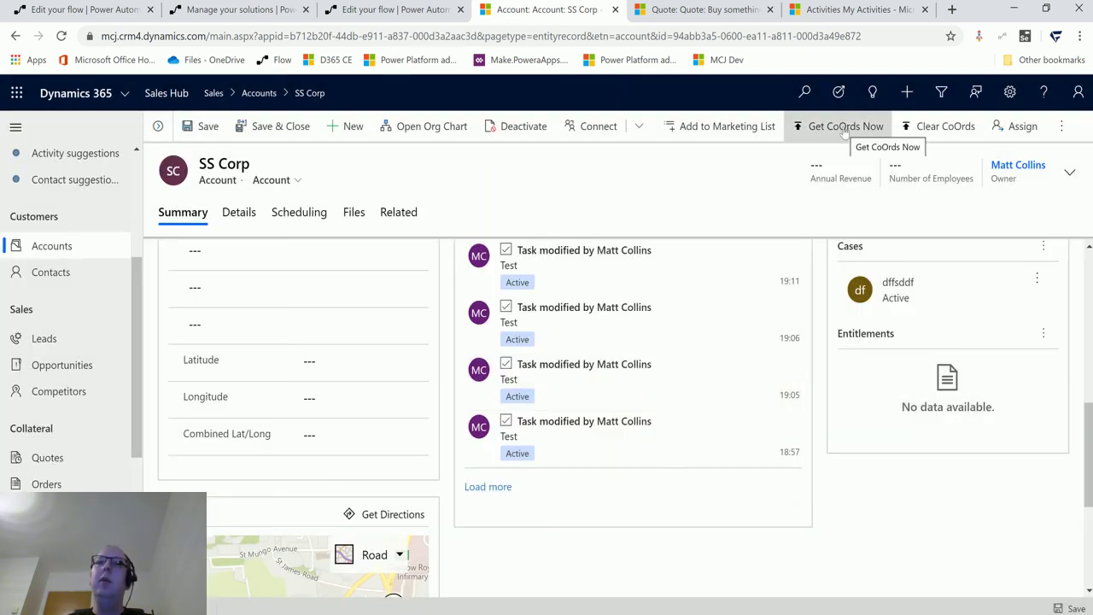
Fill in the SS Corp account's latitude and longitude with Get CoOrds Now, confirming the request
{"action": "left_click", "coordinate": [872, 132]}
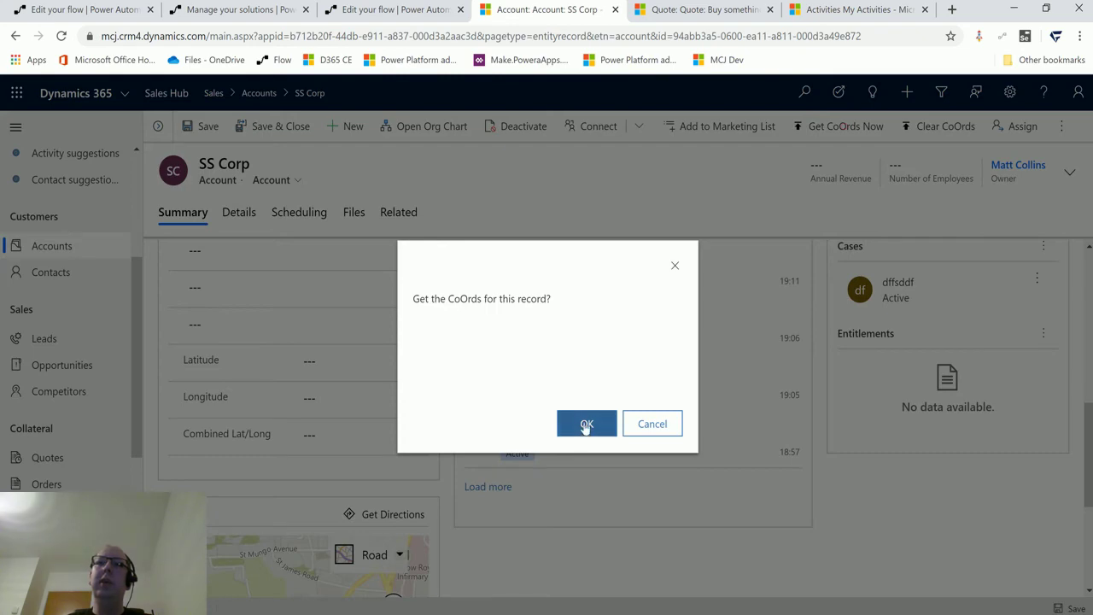
{"action": "left_click", "coordinate": [585, 427]}
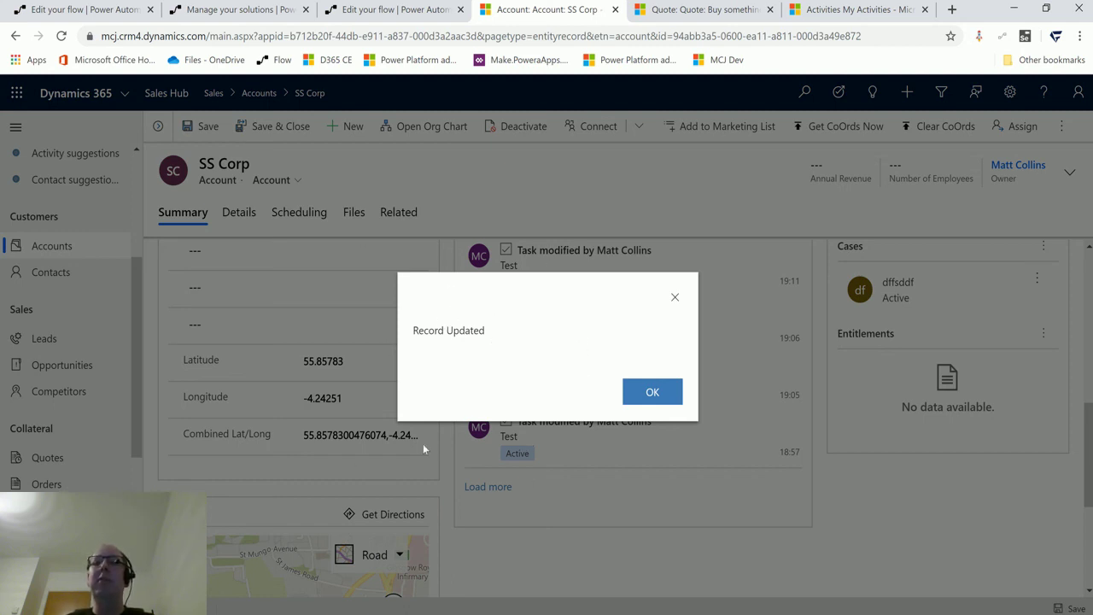
{"action": "left_click", "coordinate": [652, 395]}
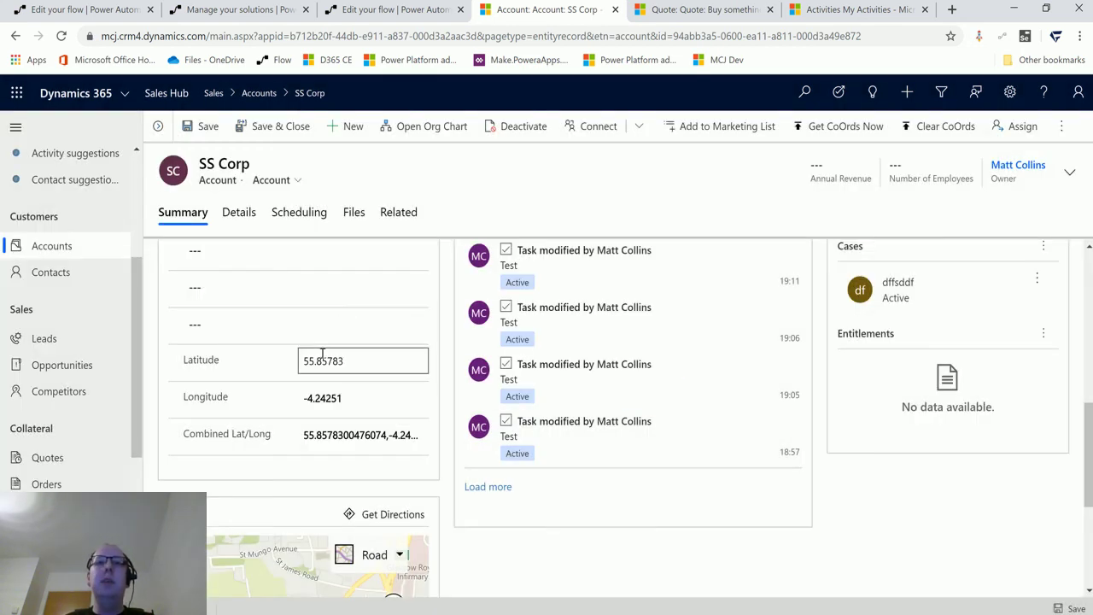